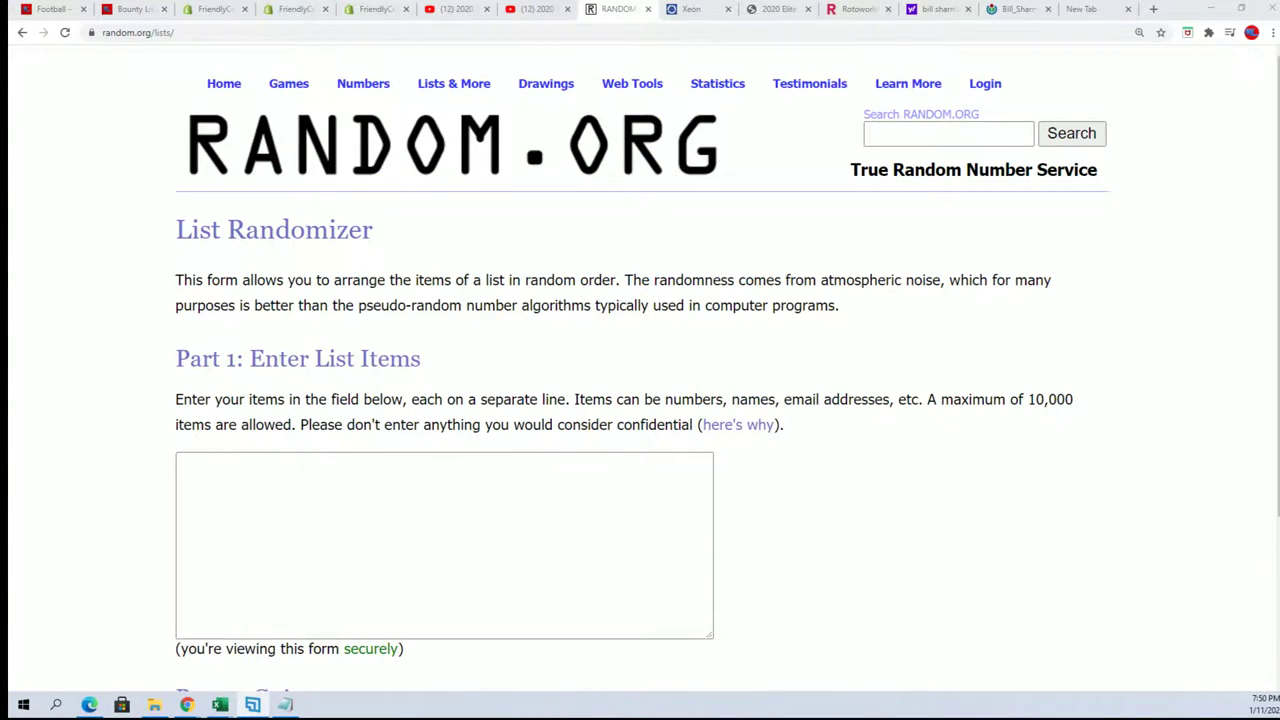
In Notepad, add a blank line above the owner names and paste a second copy below them.
key(alt+Tab)
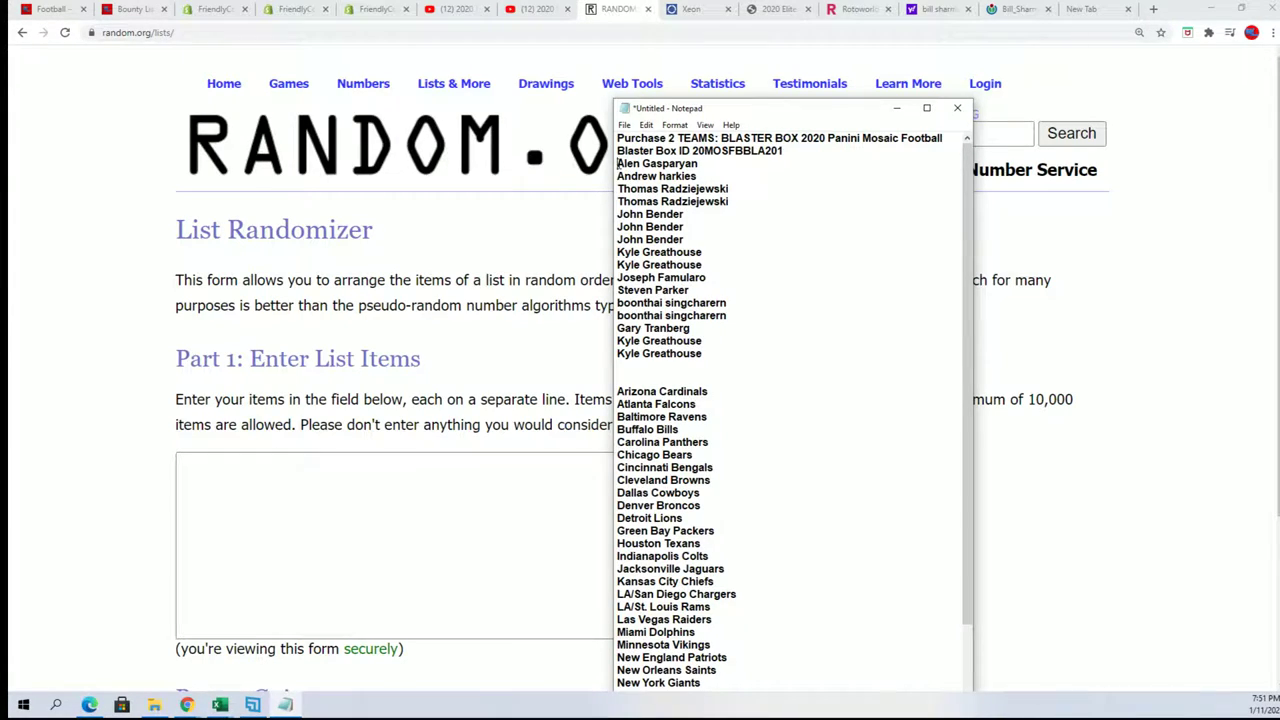
key(Return)
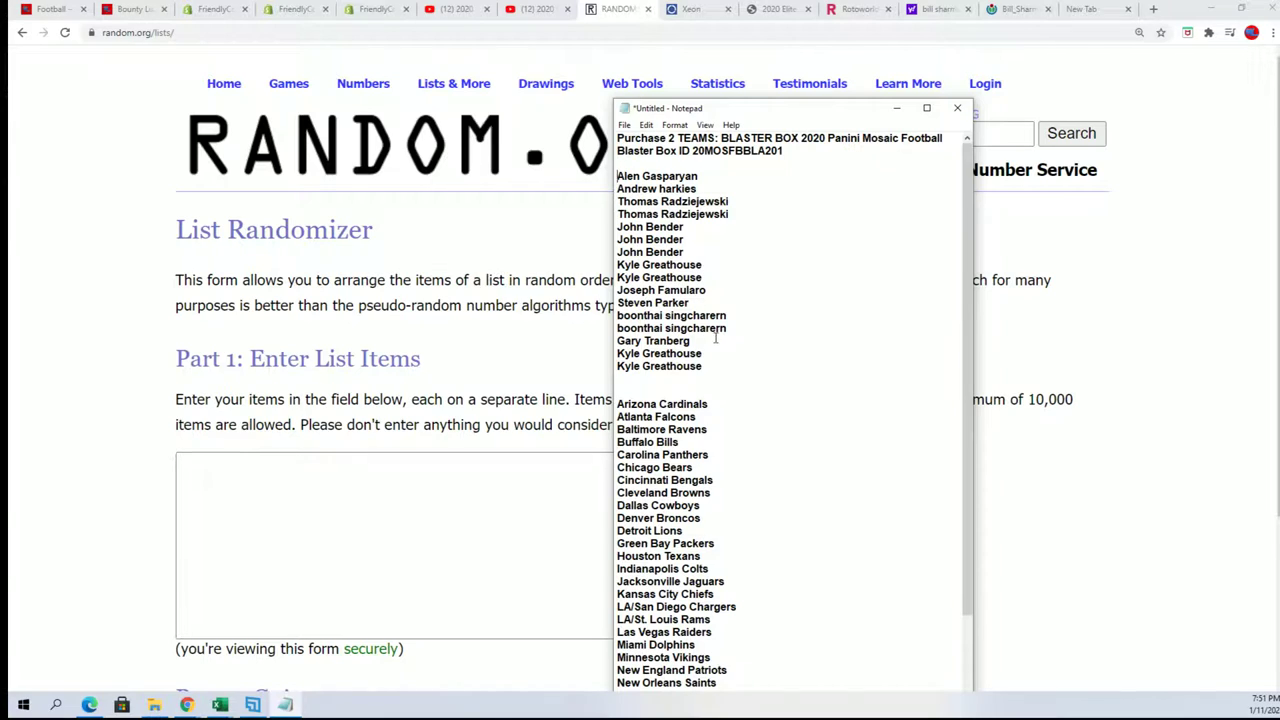
mouse_move(704, 368)
mouse_down()
mouse_move(700, 208)
mouse_move(636, 178)
mouse_up()
right_click(678, 207)
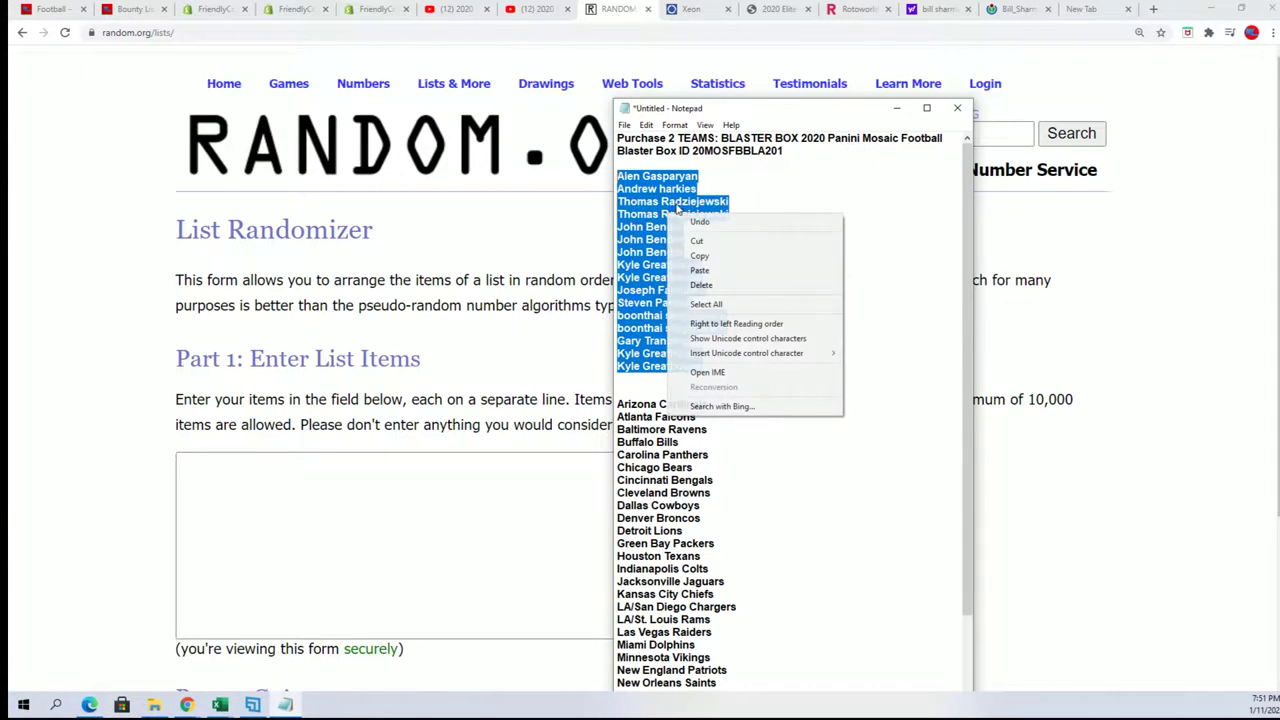
click(699, 255)
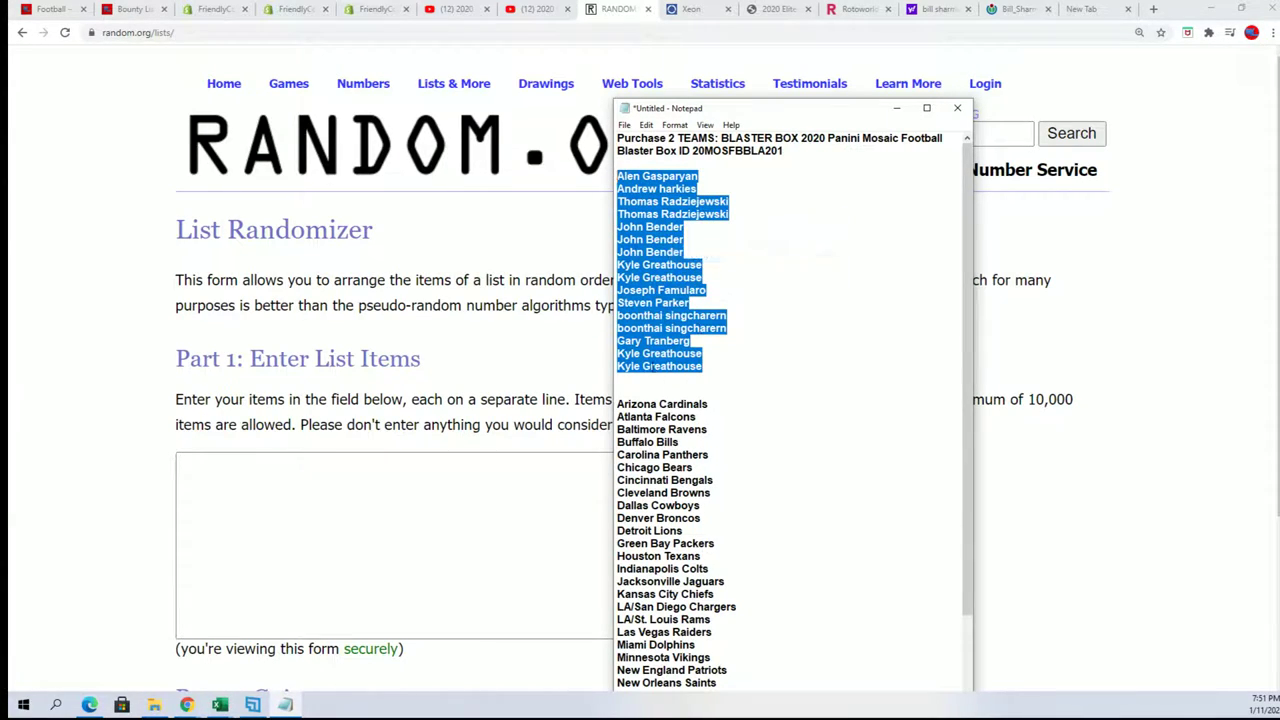
click(625, 386)
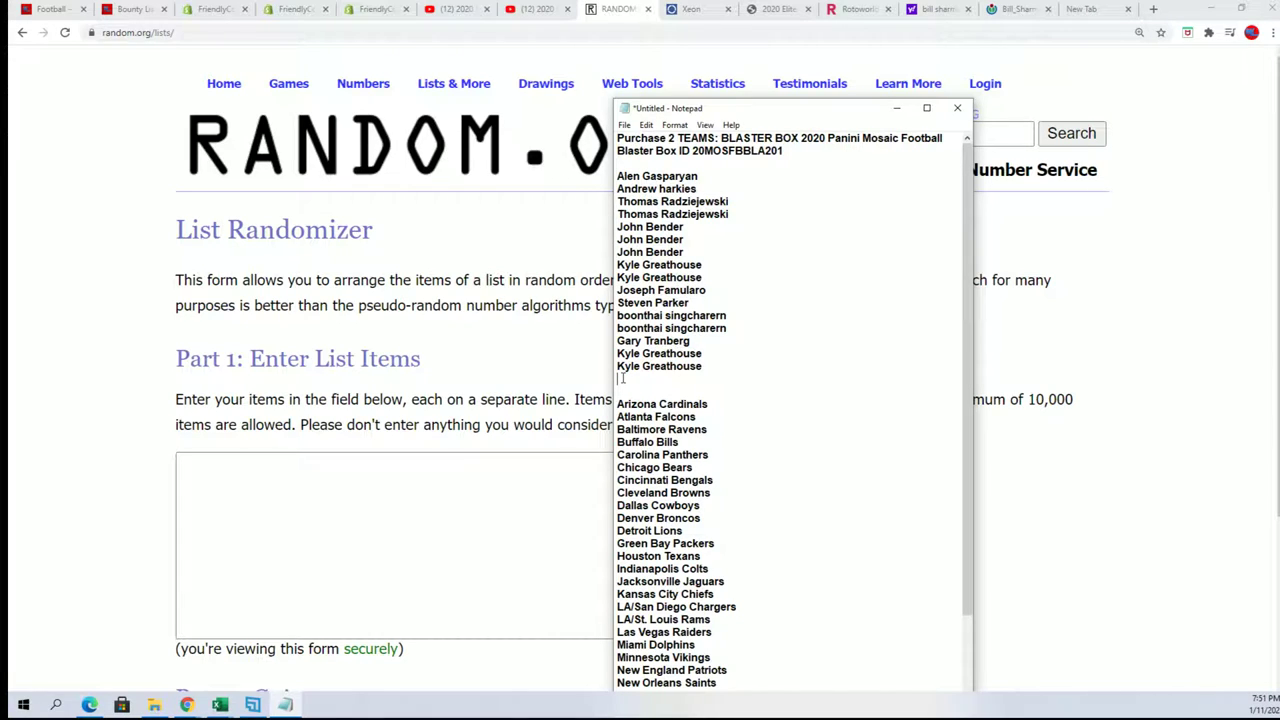
key(ctrl+v)
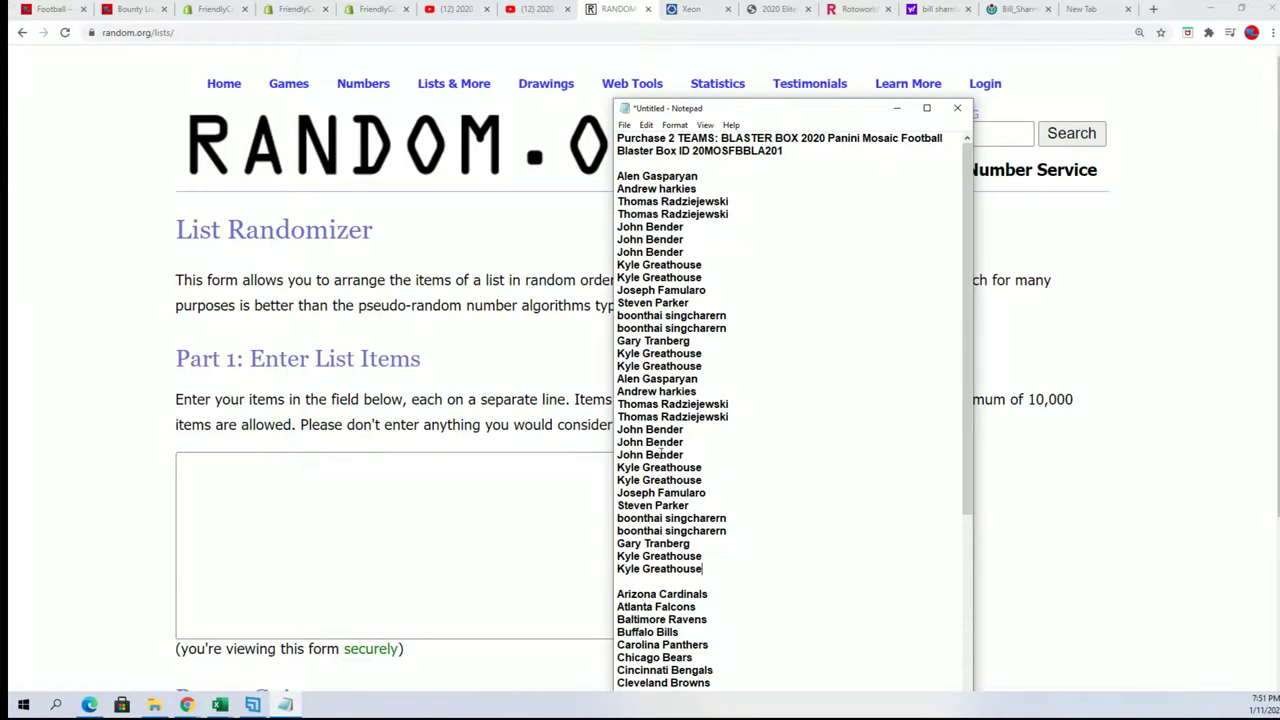
Copy the full doubled owner-name list.
mouse_move(705, 569)
mouse_down()
mouse_move(640, 342)
mouse_move(617, 163)
mouse_up()
right_click(664, 228)
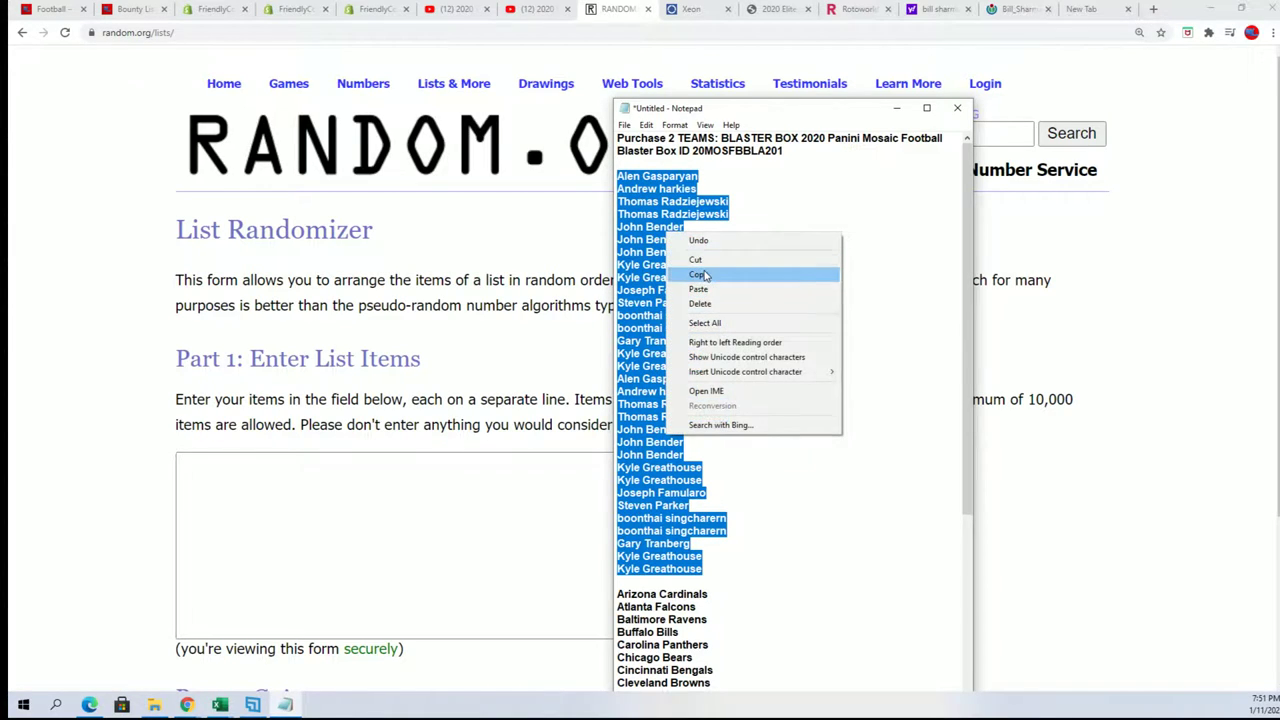
click(707, 275)
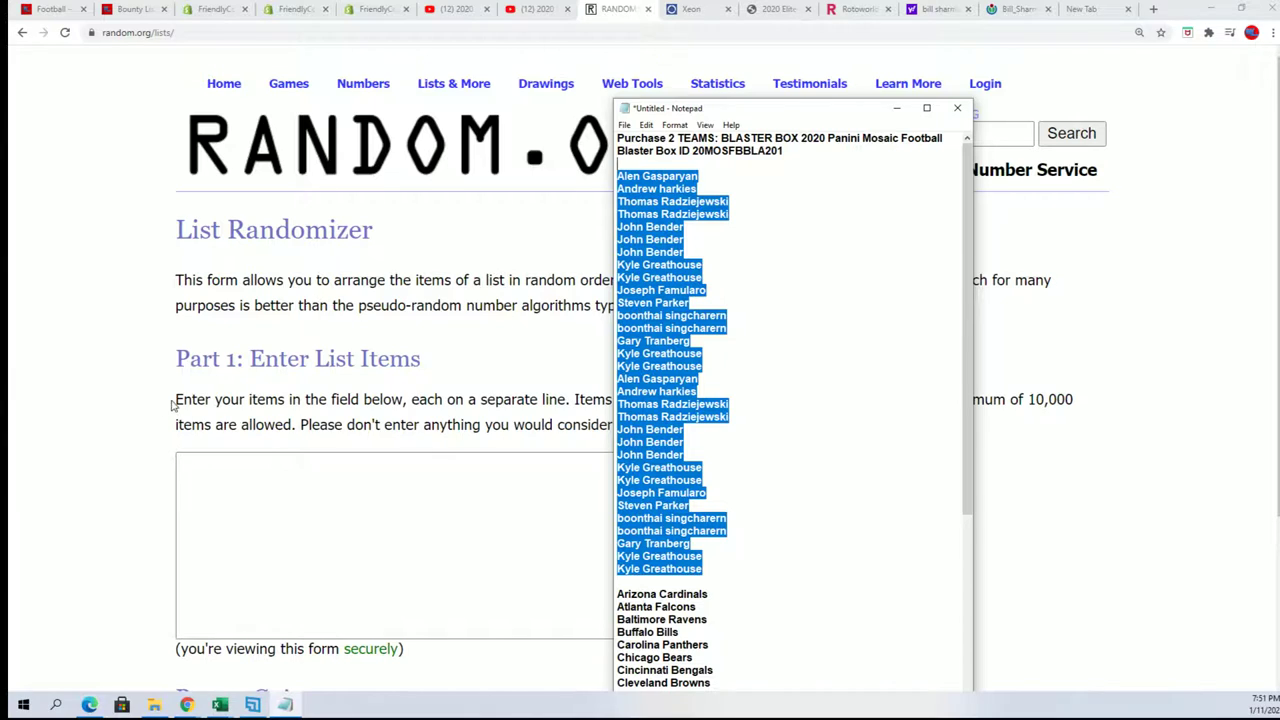
Paste the owner names into the List Randomizer box and randomize them once.
click(215, 471)
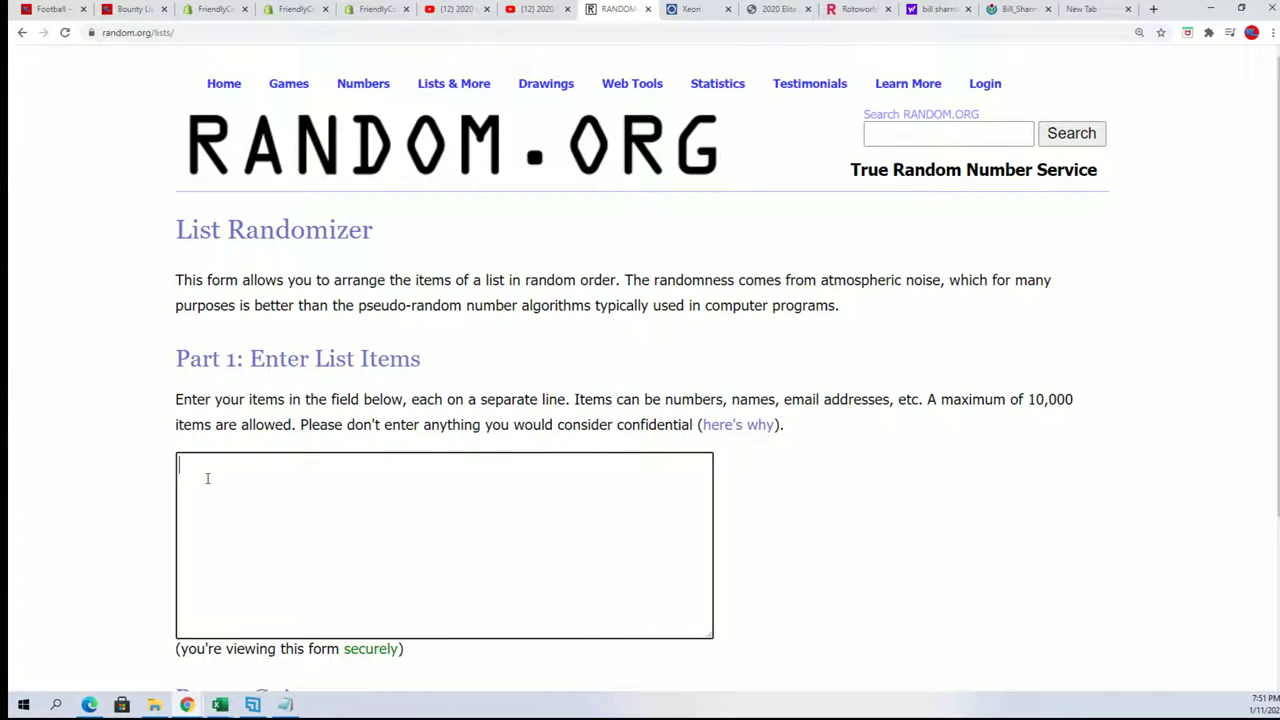
key(ctrl+v)
scroll(652, 427, down, 3)
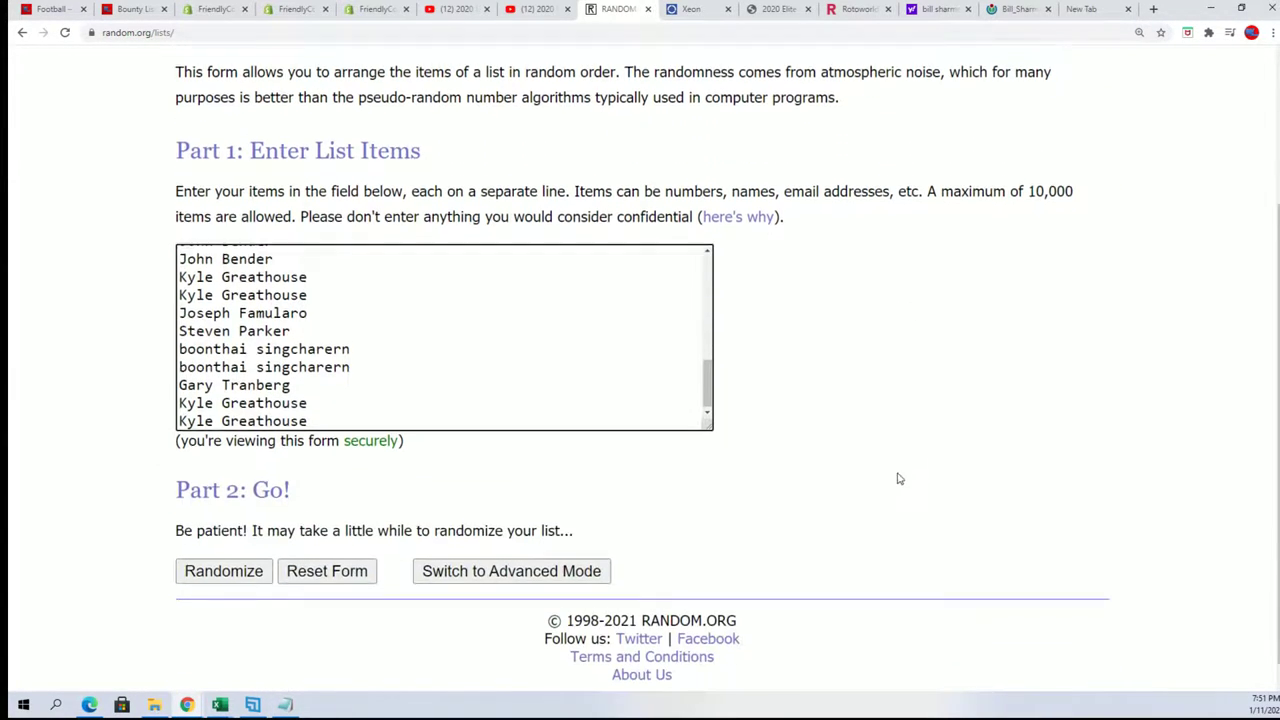
click(230, 548)
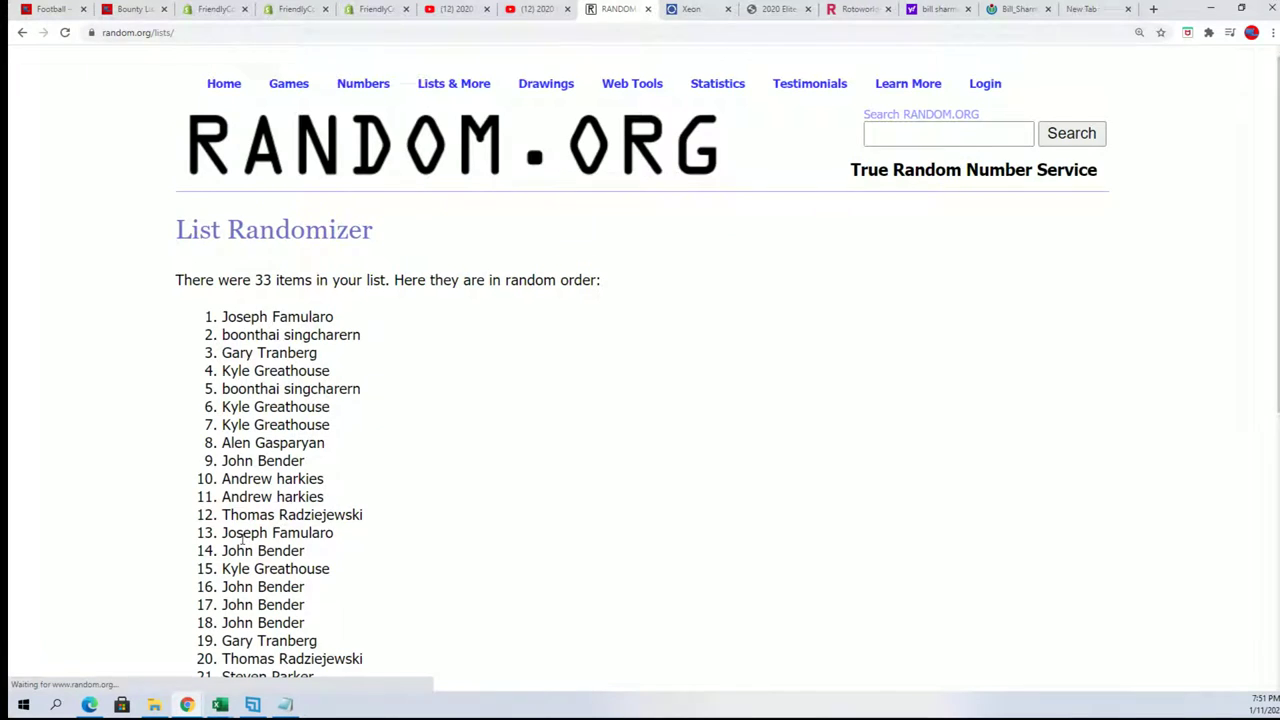
scroll(200, 550, down, 5)
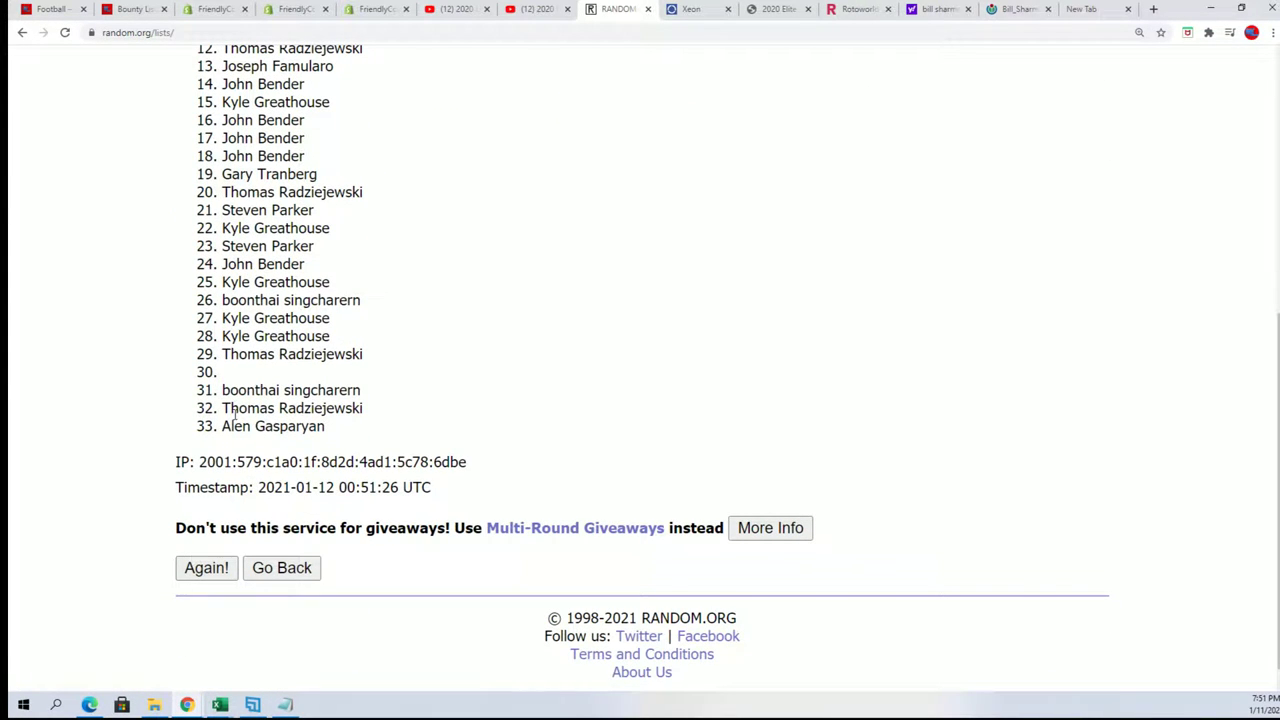
scroll(222, 392, up, 5)
Open a fresh List Randomizer form and paste the doubled owner names into its list box.
mouse_move(453, 83)
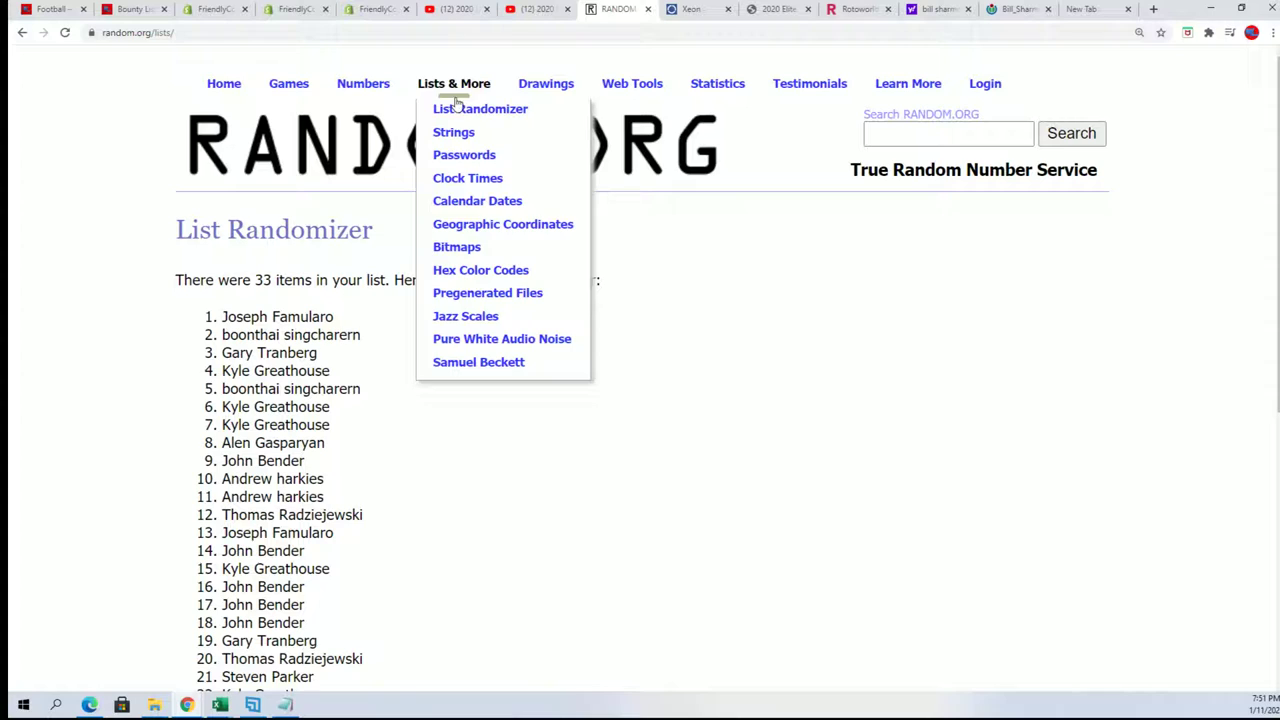
click(453, 131)
right_click(206, 464)
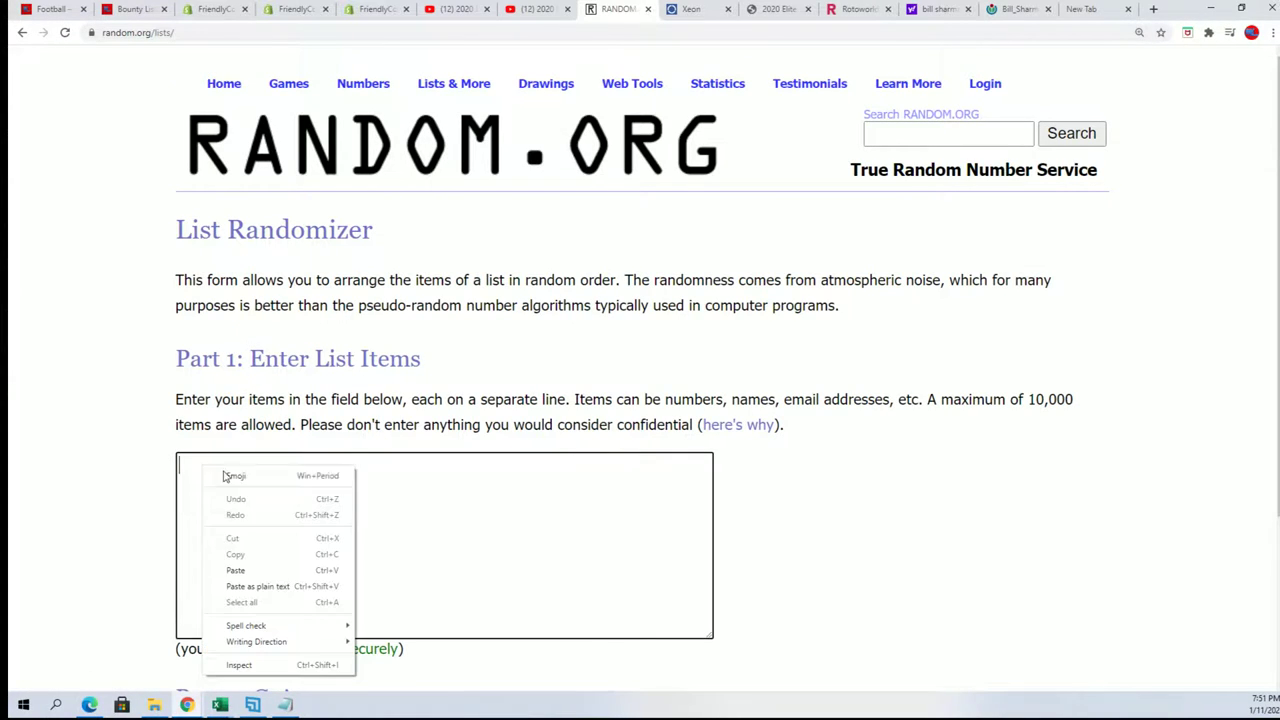
click(236, 569)
scroll(266, 526, up, 10)
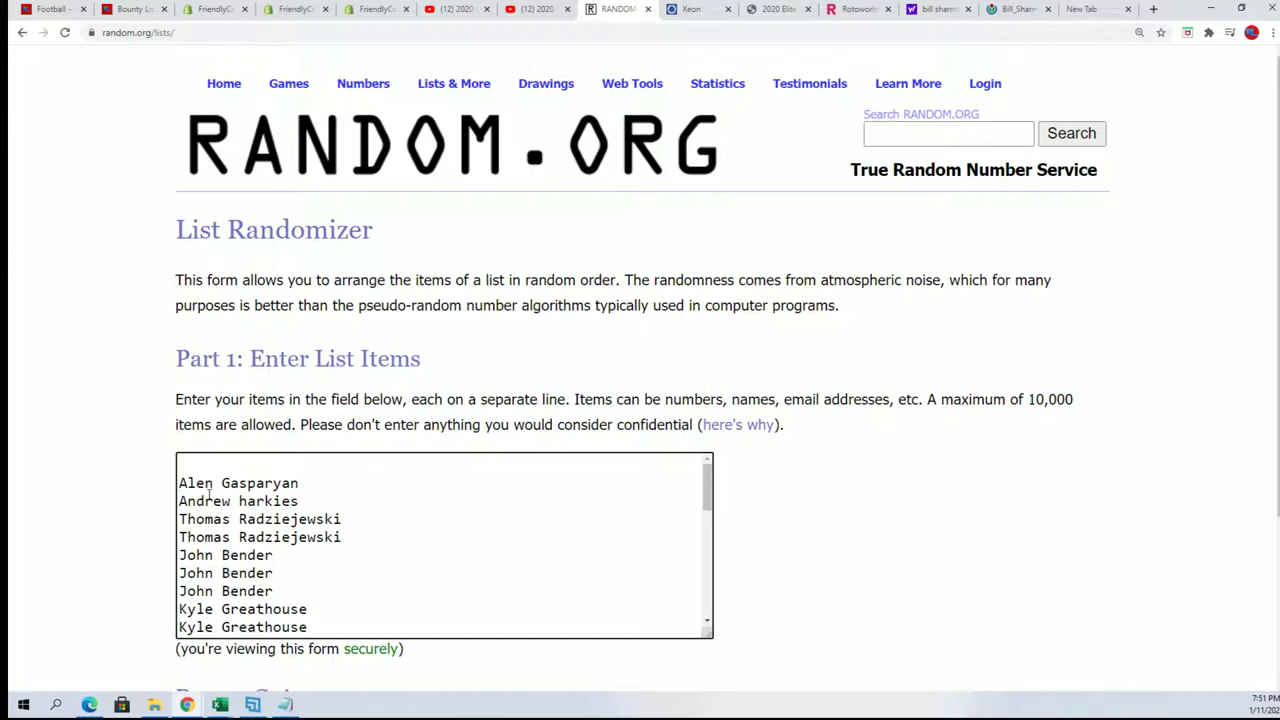
scroll(790, 560, down, 3)
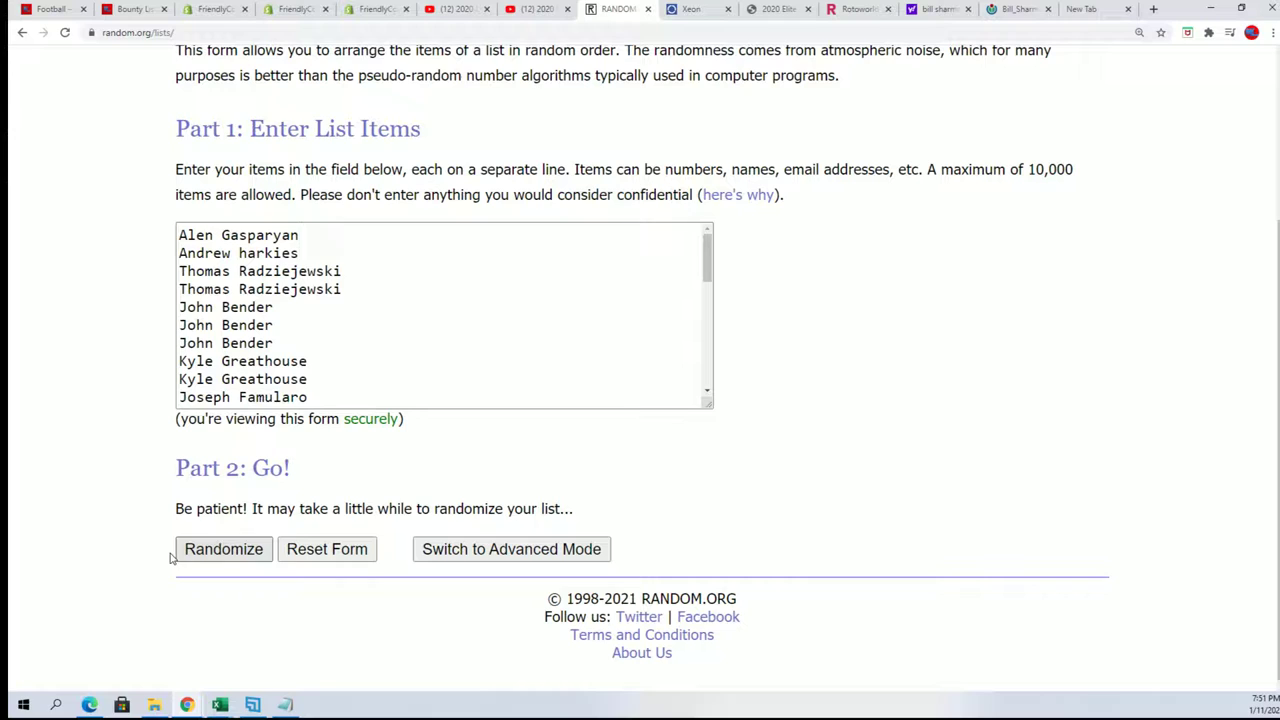
Randomize the 32 owner names, then reshuffle them repeatedly with Again!
click(223, 553)
scroll(213, 512, down, 2)
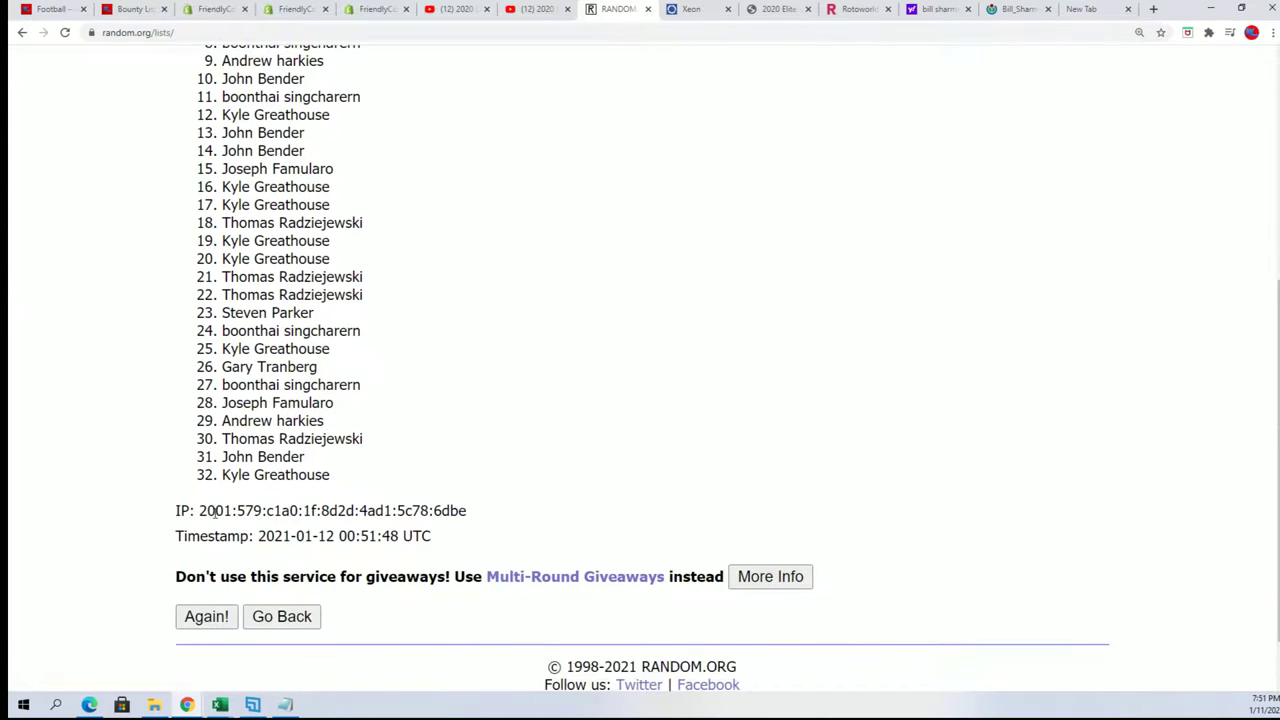
scroll(213, 512, down, 1)
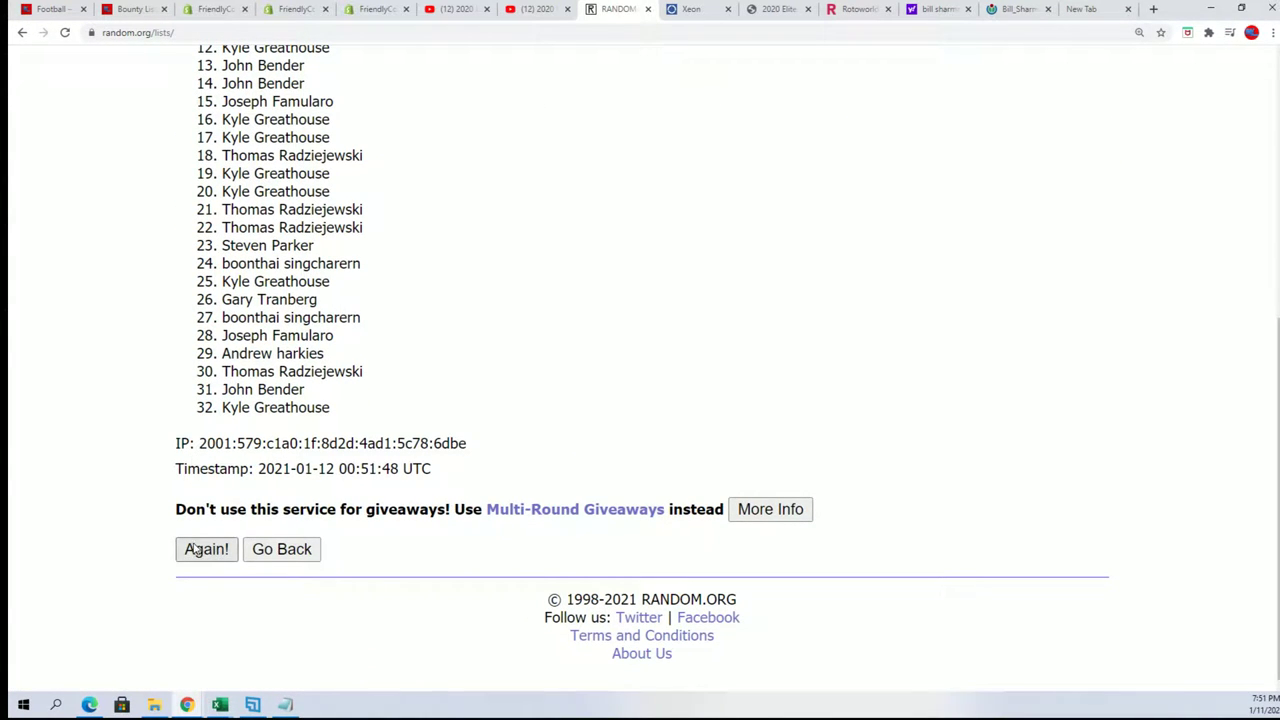
click(190, 549)
scroll(194, 546, down, 2)
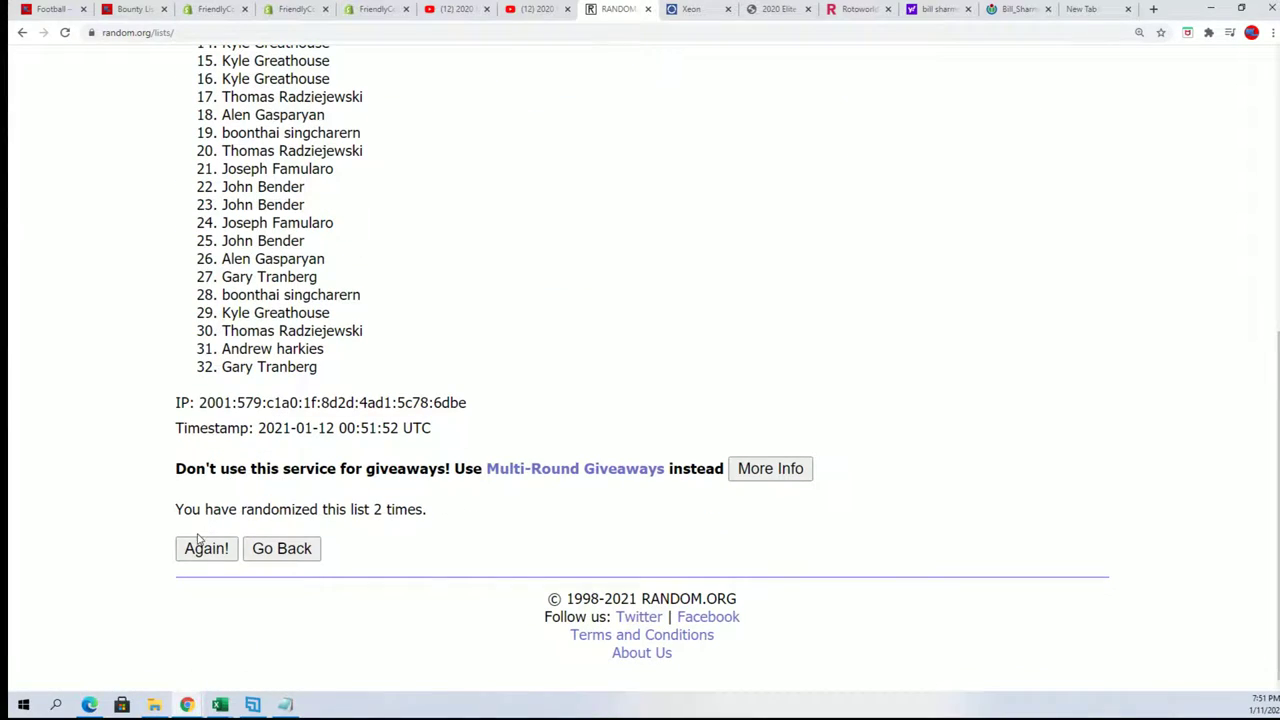
click(206, 548)
scroll(188, 549, down, 5)
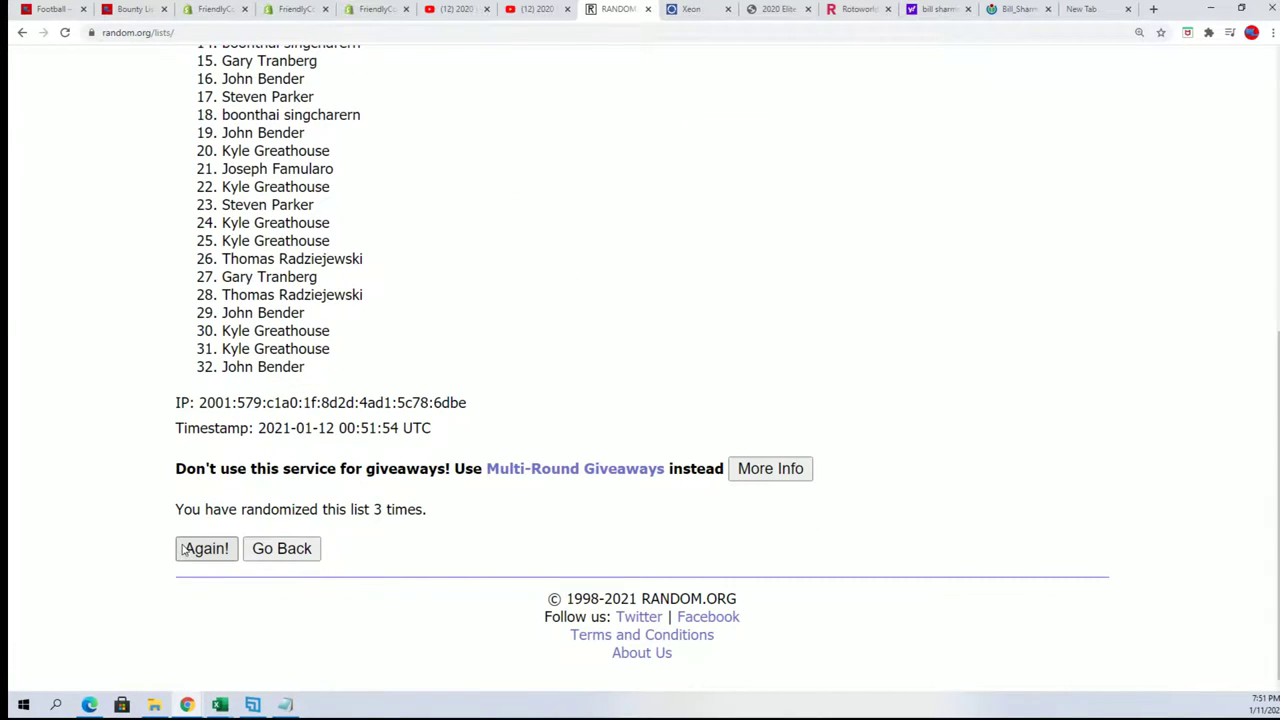
scroll(210, 546, down, 5)
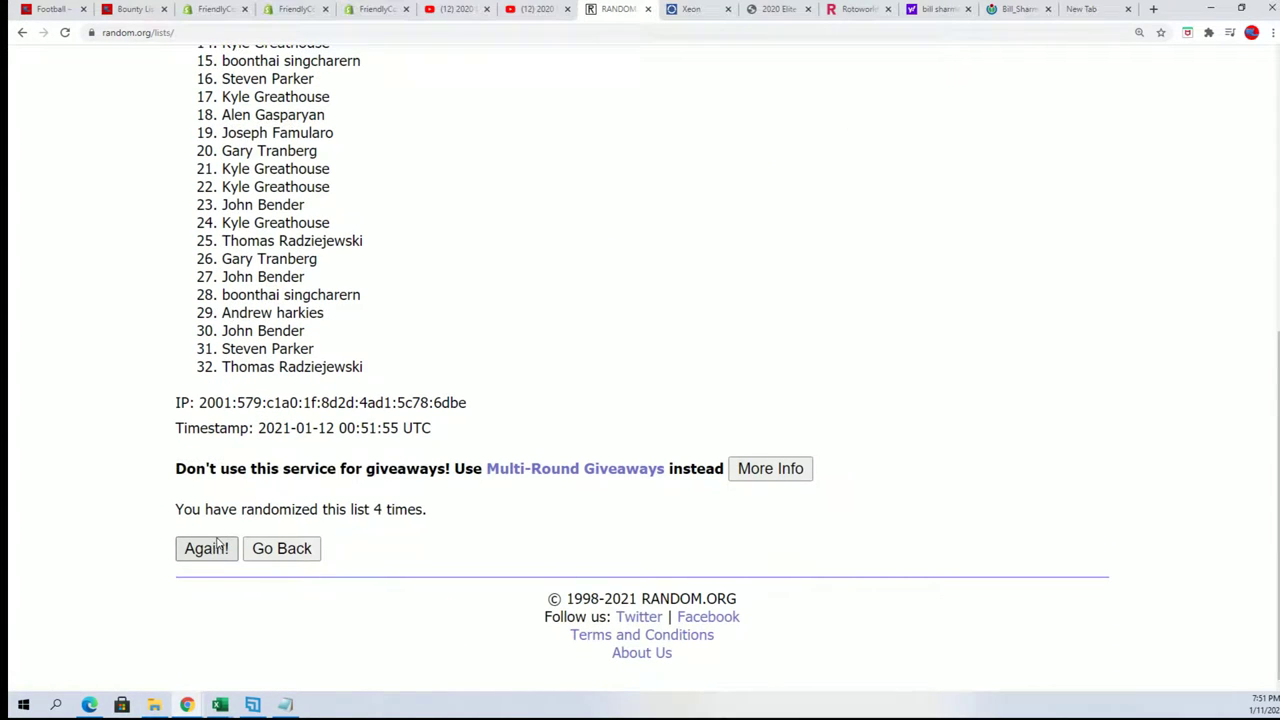
click(212, 546)
scroll(126, 569, down, 3)
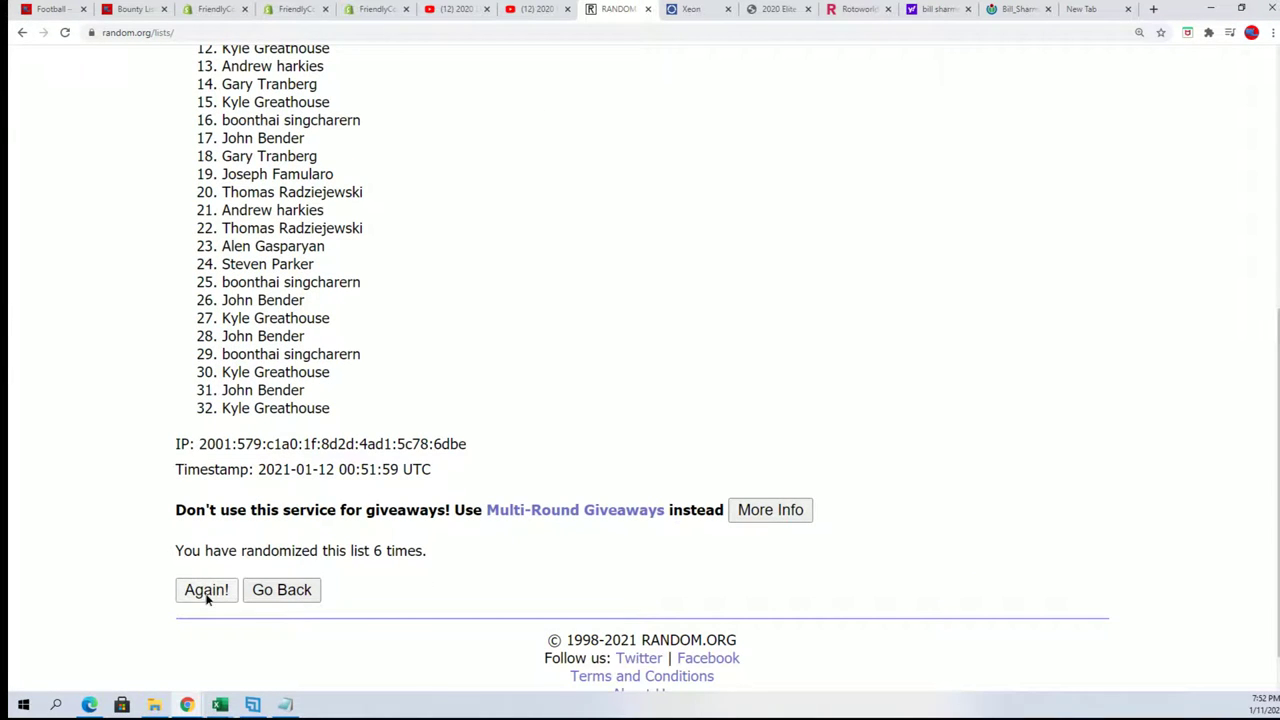
click(206, 590)
scroll(200, 300, down, 1)
Select the 32 shuffled names in the results and copy them.
mouse_move(218, 118)
mouse_down()
mouse_move(333, 252)
mouse_move(400, 503)
mouse_move(449, 556)
mouse_up()
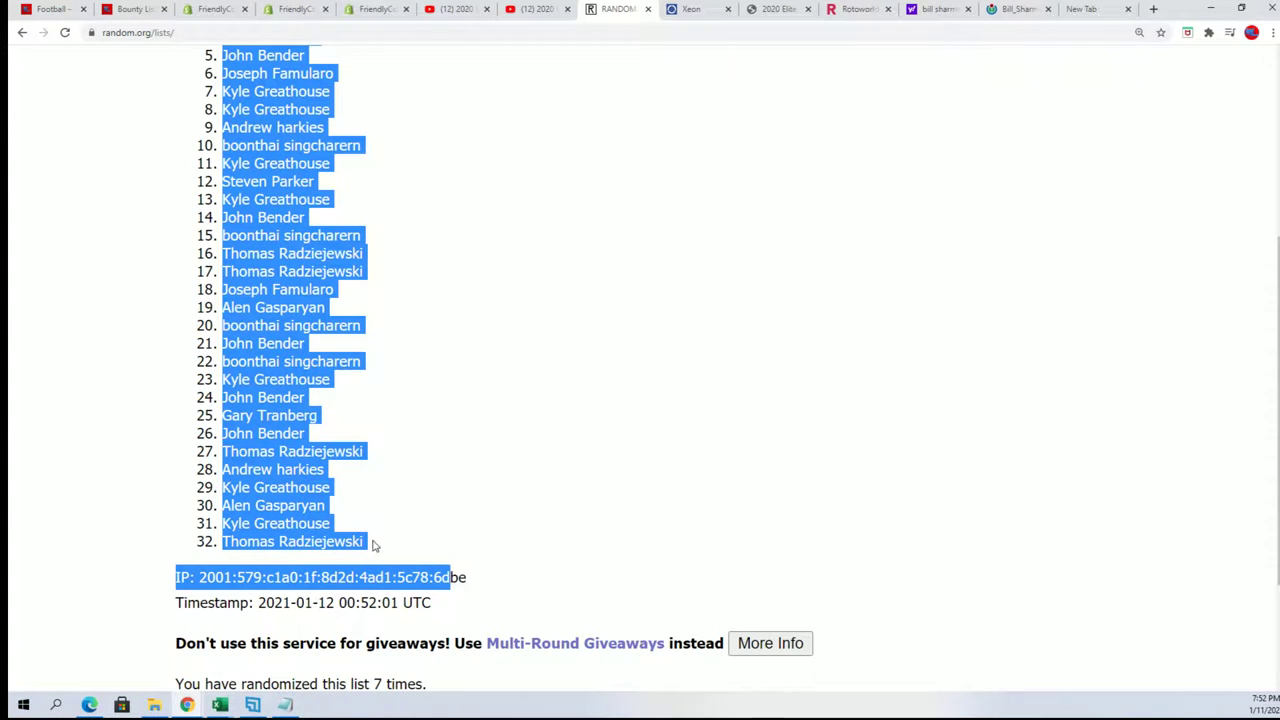
scroll(318, 497, up, 3)
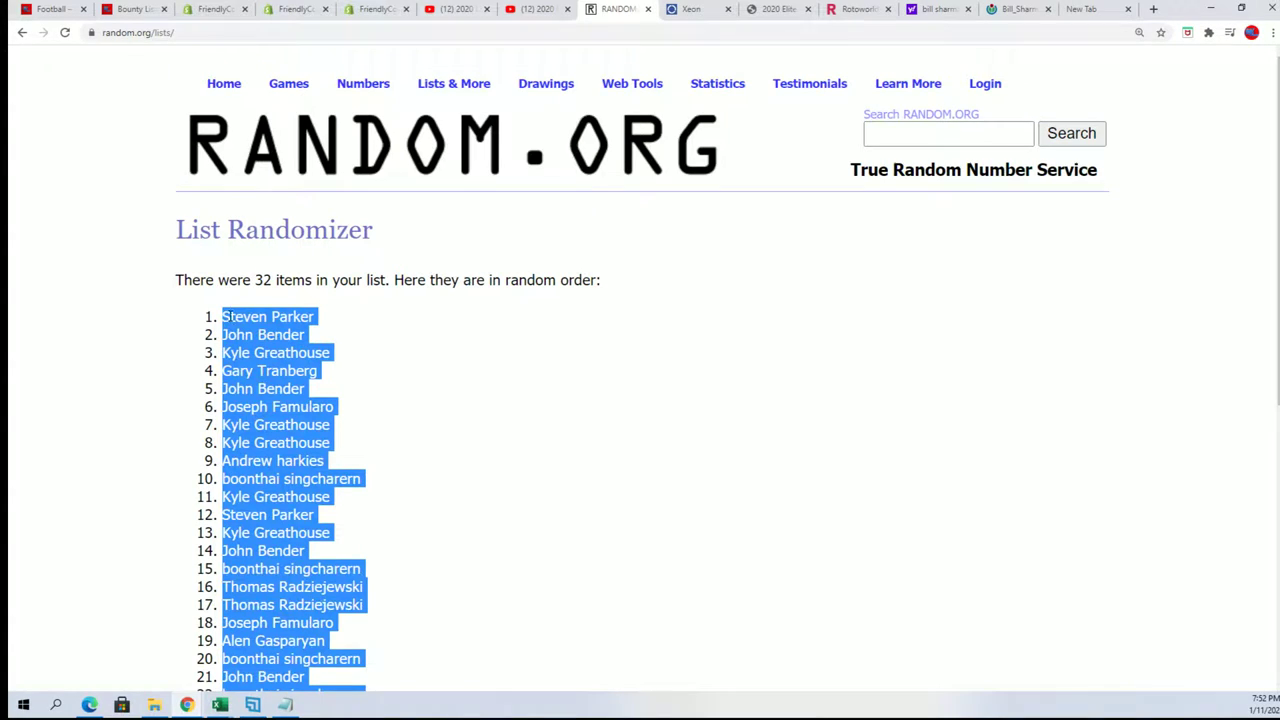
mouse_move(225, 316)
mouse_down()
mouse_move(250, 317)
mouse_move(354, 406)
mouse_move(328, 549)
mouse_move(357, 517)
mouse_move(337, 577)
mouse_move(362, 608)
mouse_up()
scroll(250, 317, down, 2)
scroll(350, 517, down, 1)
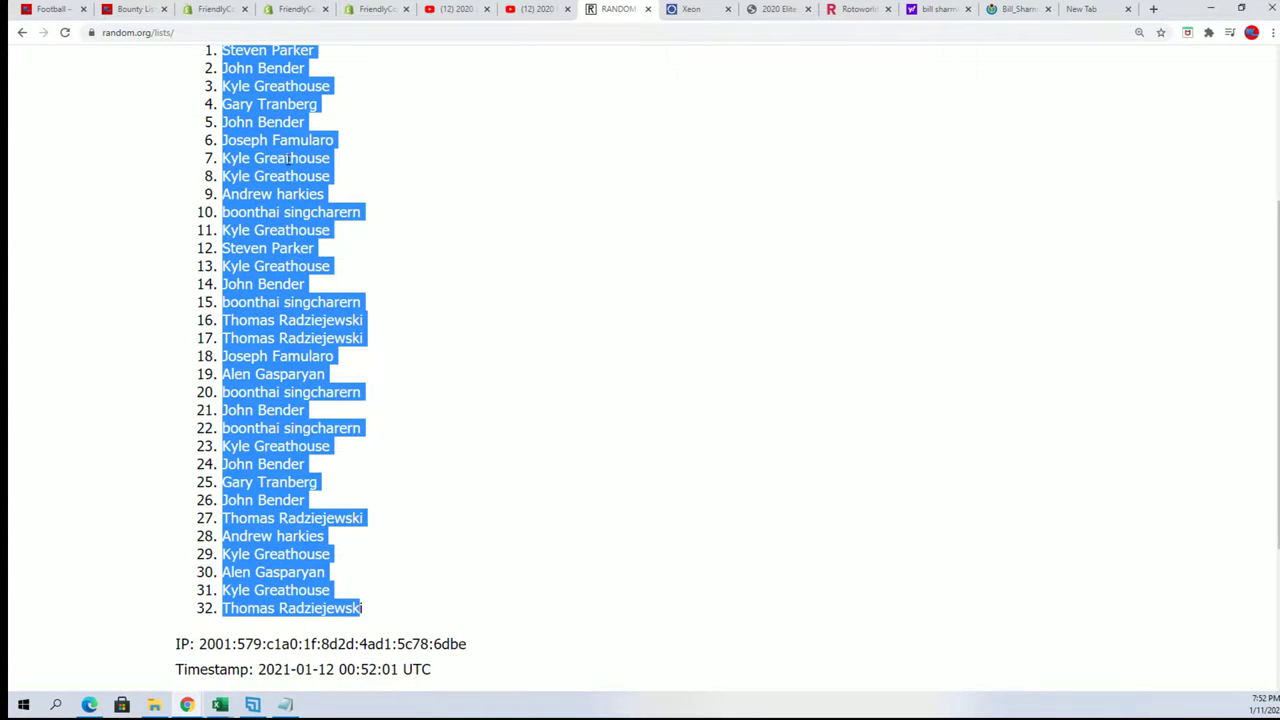
scroll(258, 168, up, 1)
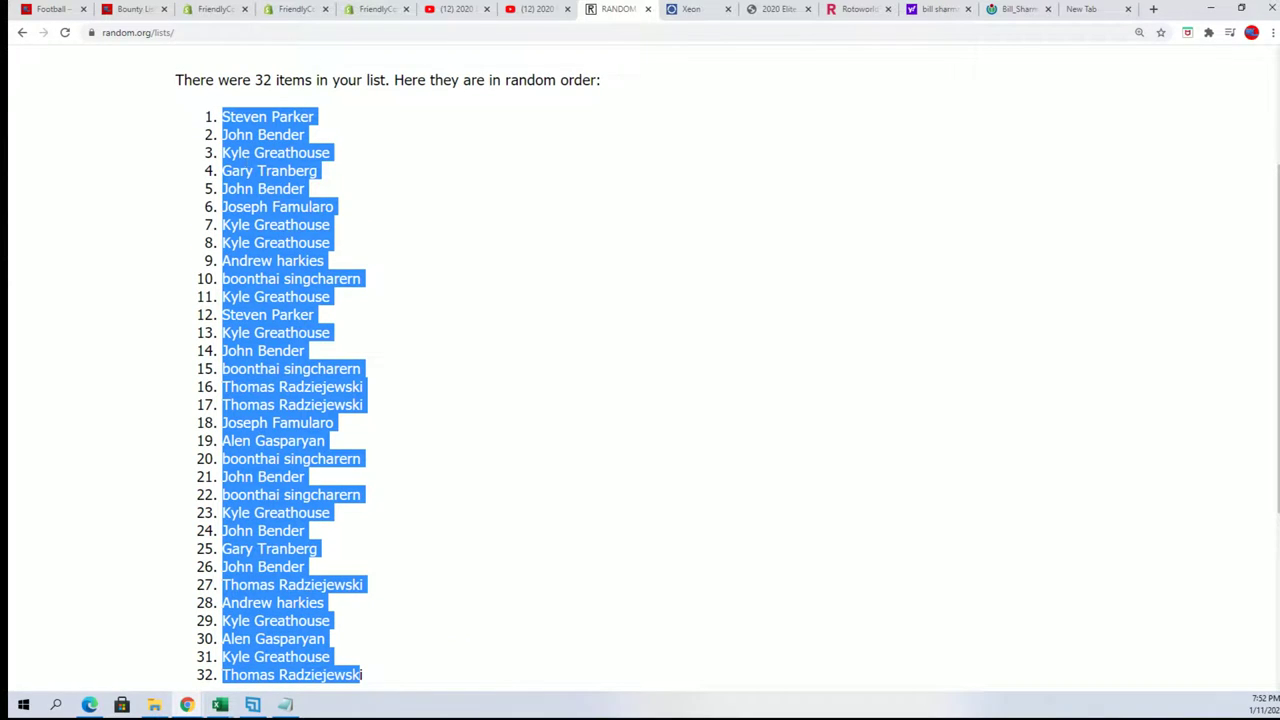
right_click(246, 162)
click(262, 171)
Paste the shuffled owner names into A2 as plain text and zoom the sheet to 120%.
click(220, 704)
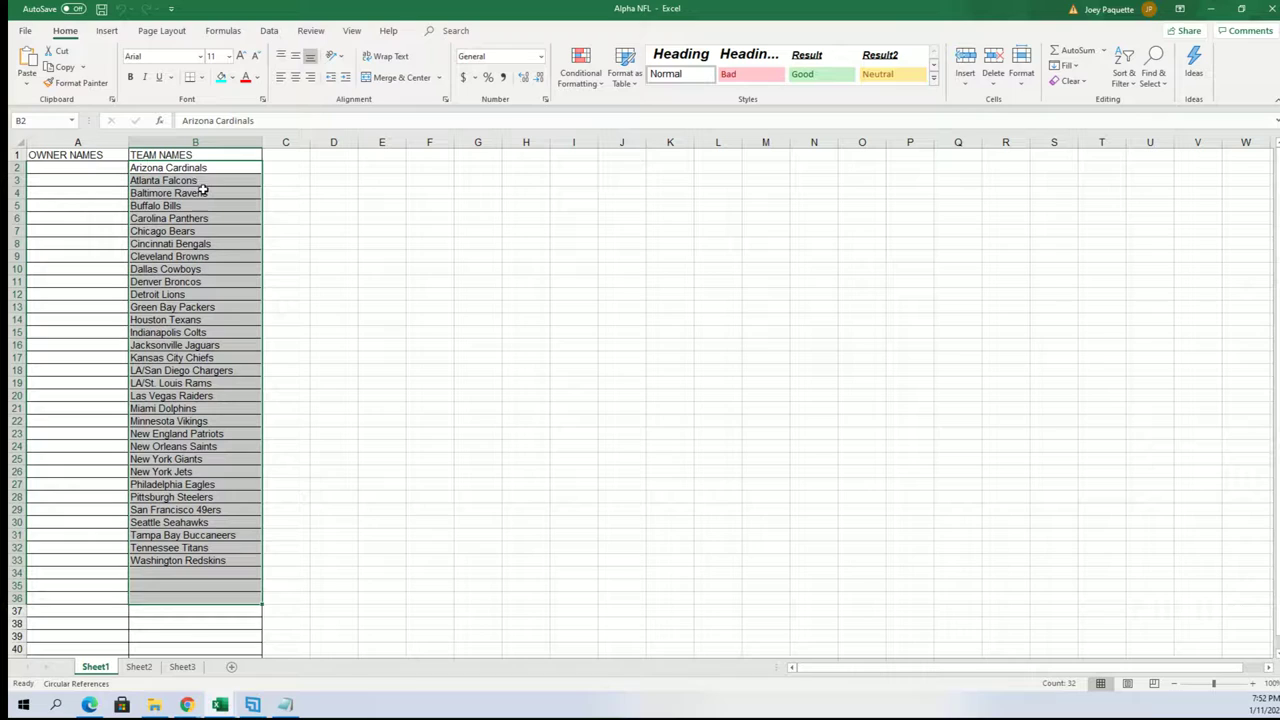
click(220, 704)
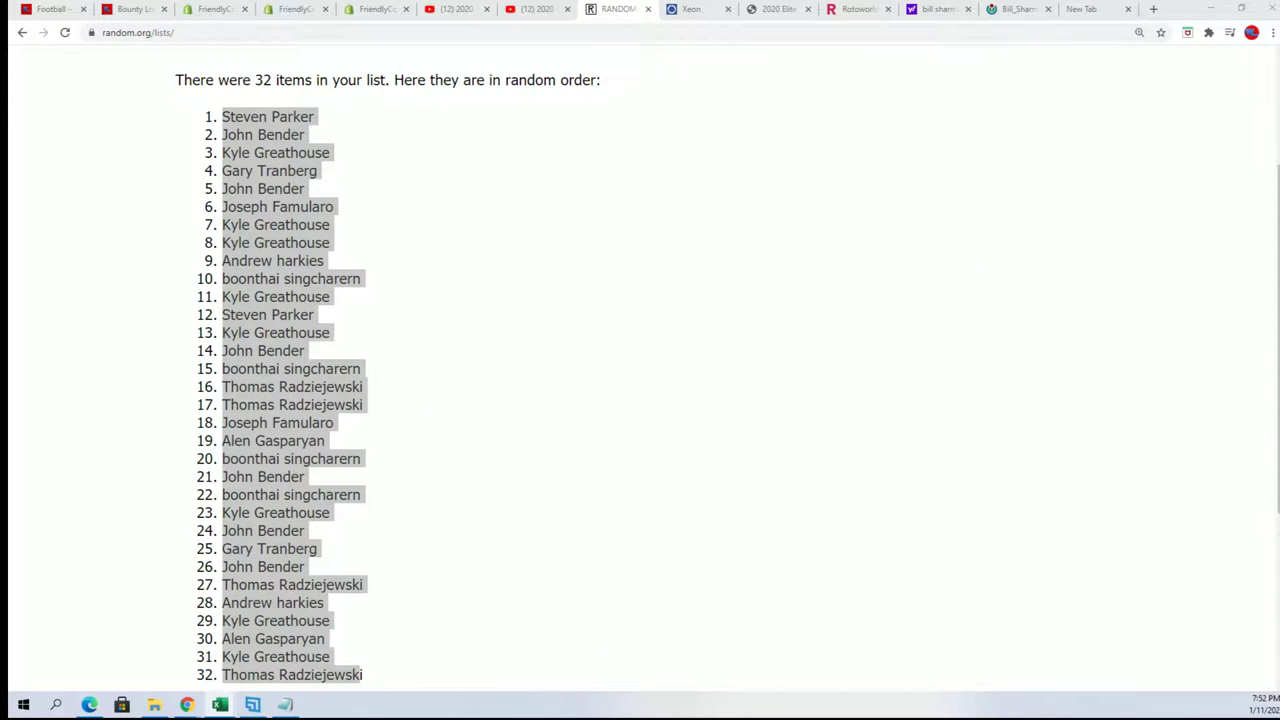
click(220, 704)
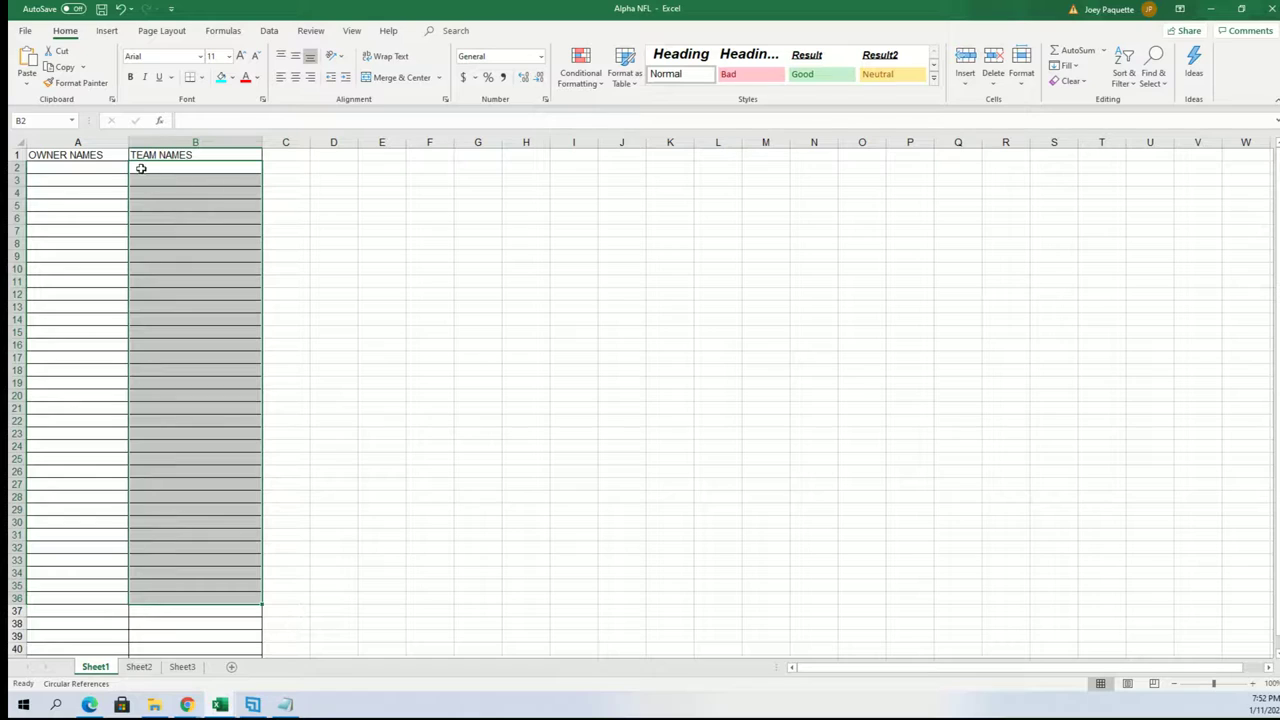
click(70, 166)
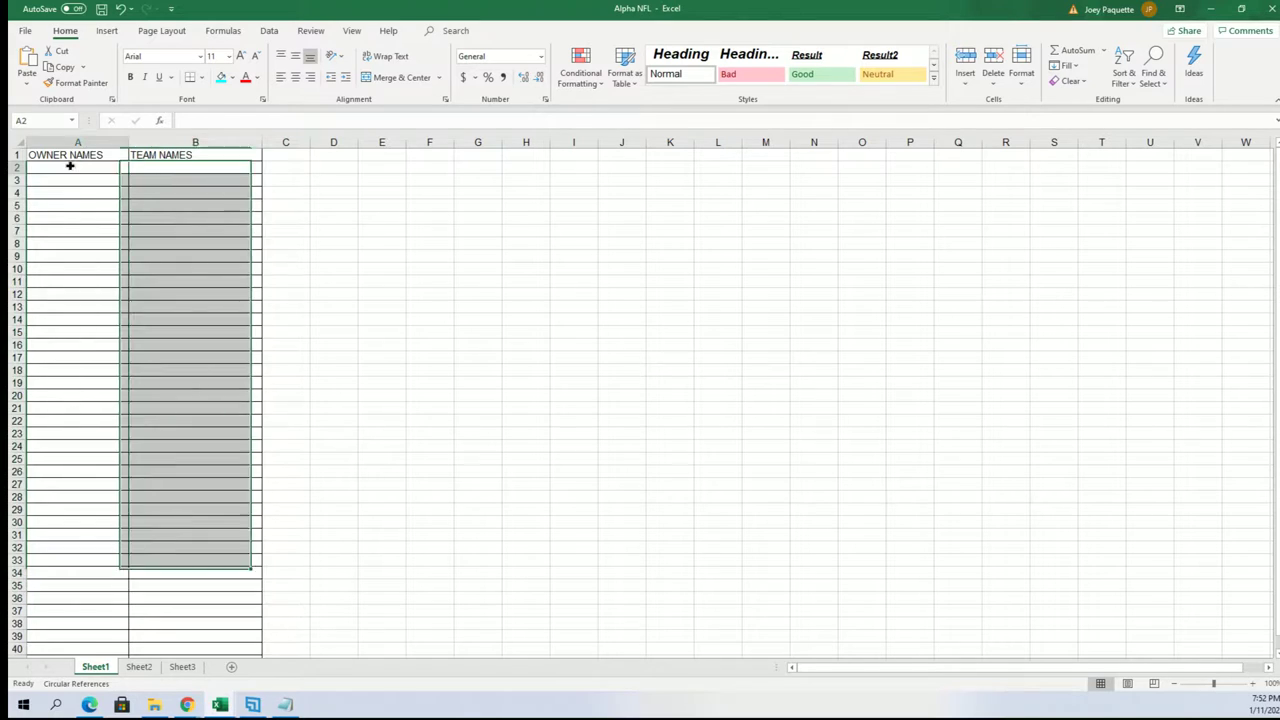
right_click(70, 166)
click(108, 254)
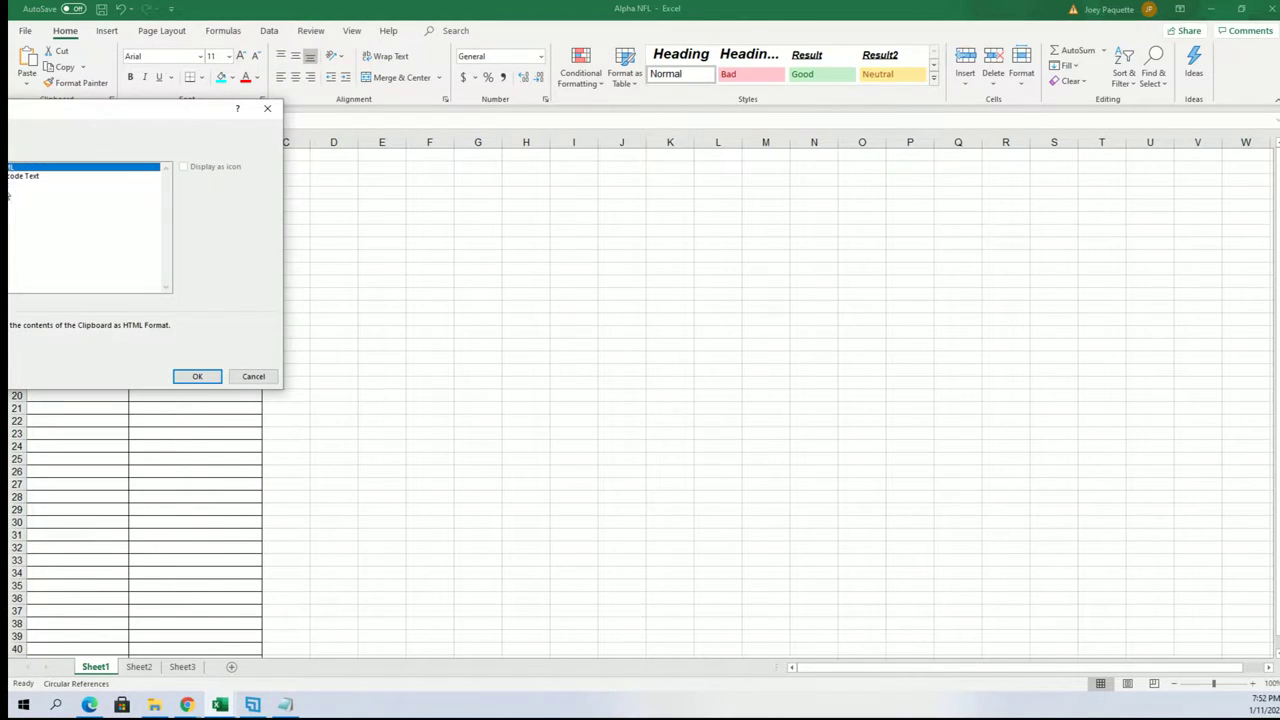
click(8, 184)
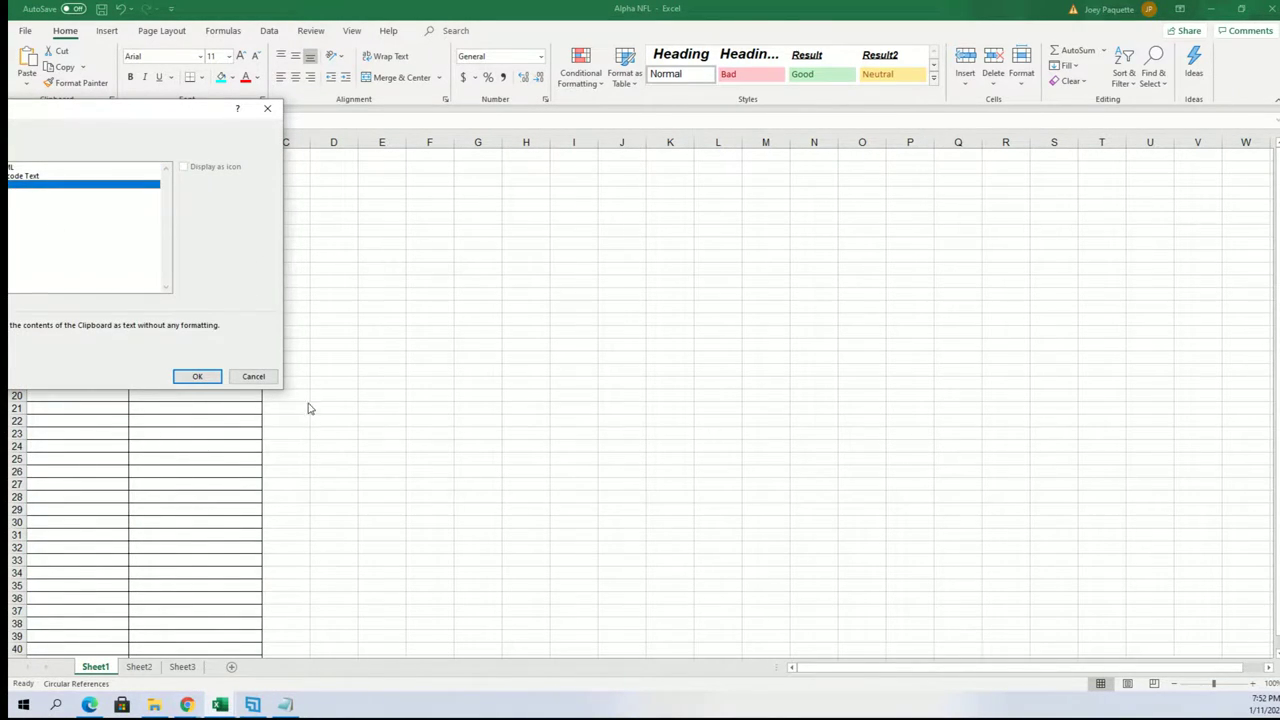
click(210, 377)
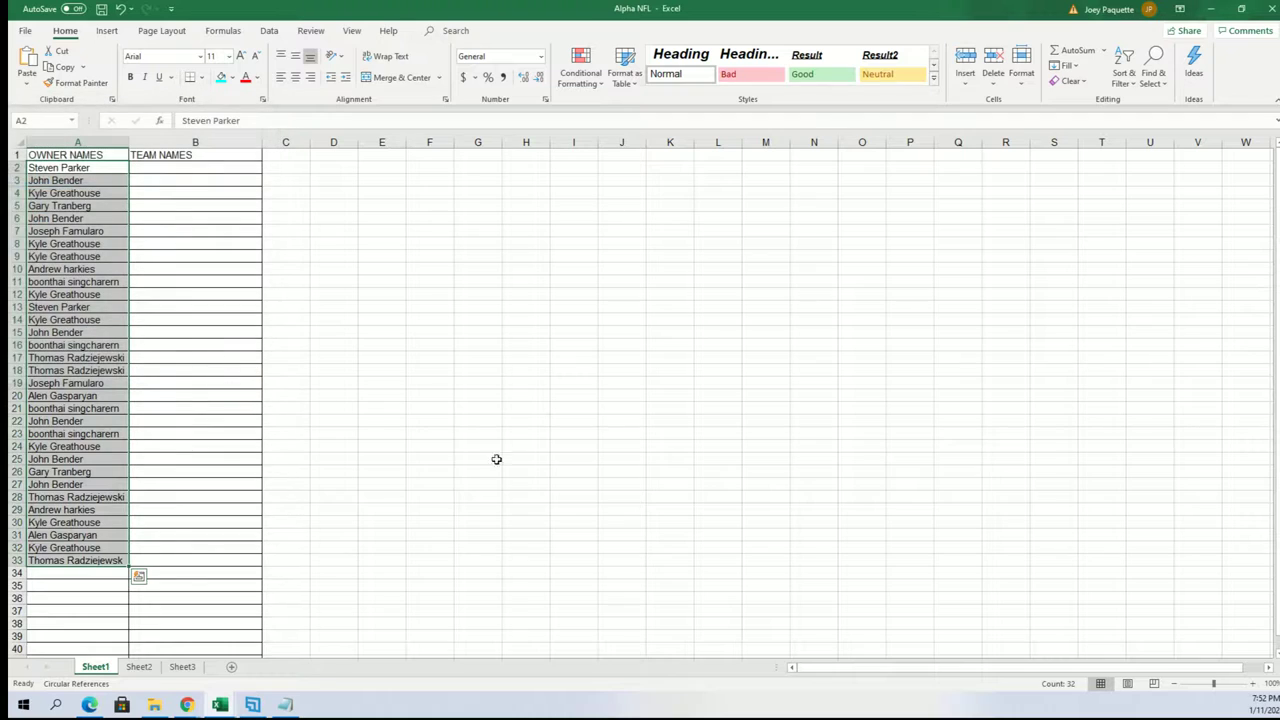
click(1252, 683)
click(1252, 683)
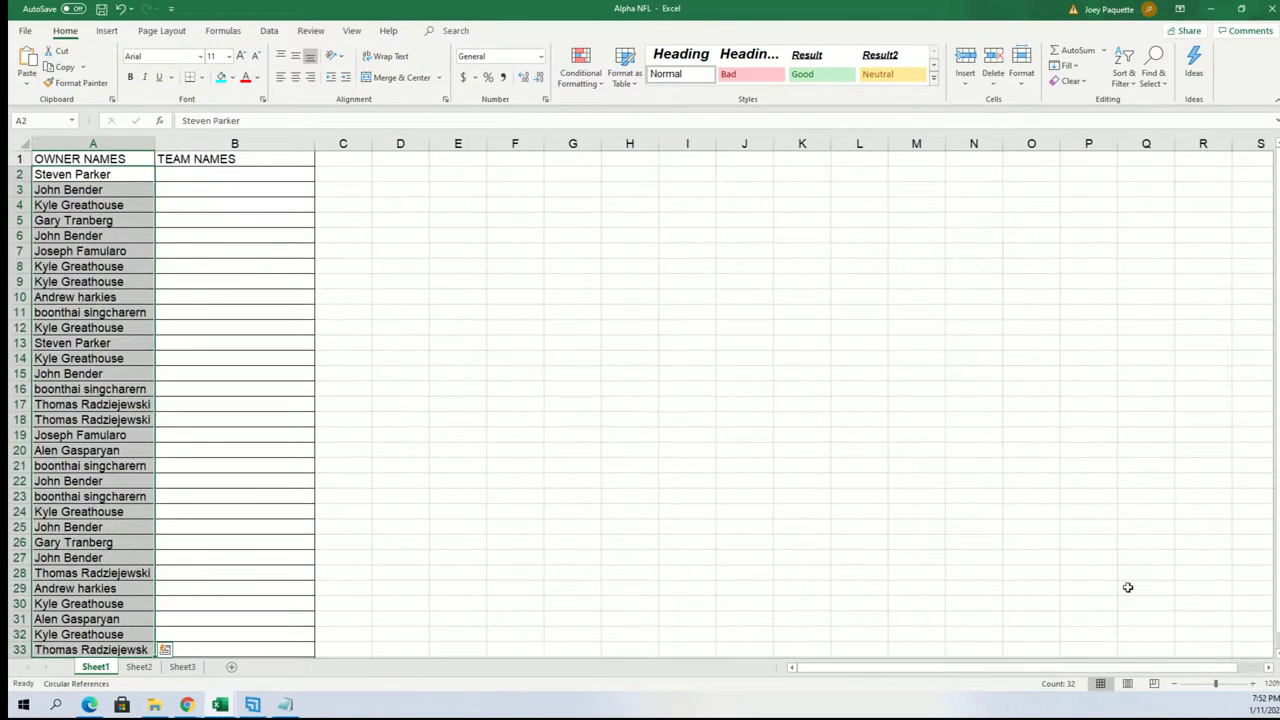
Select cell B2, then open a fresh, empty List Randomizer form.
click(210, 180)
click(1212, 10)
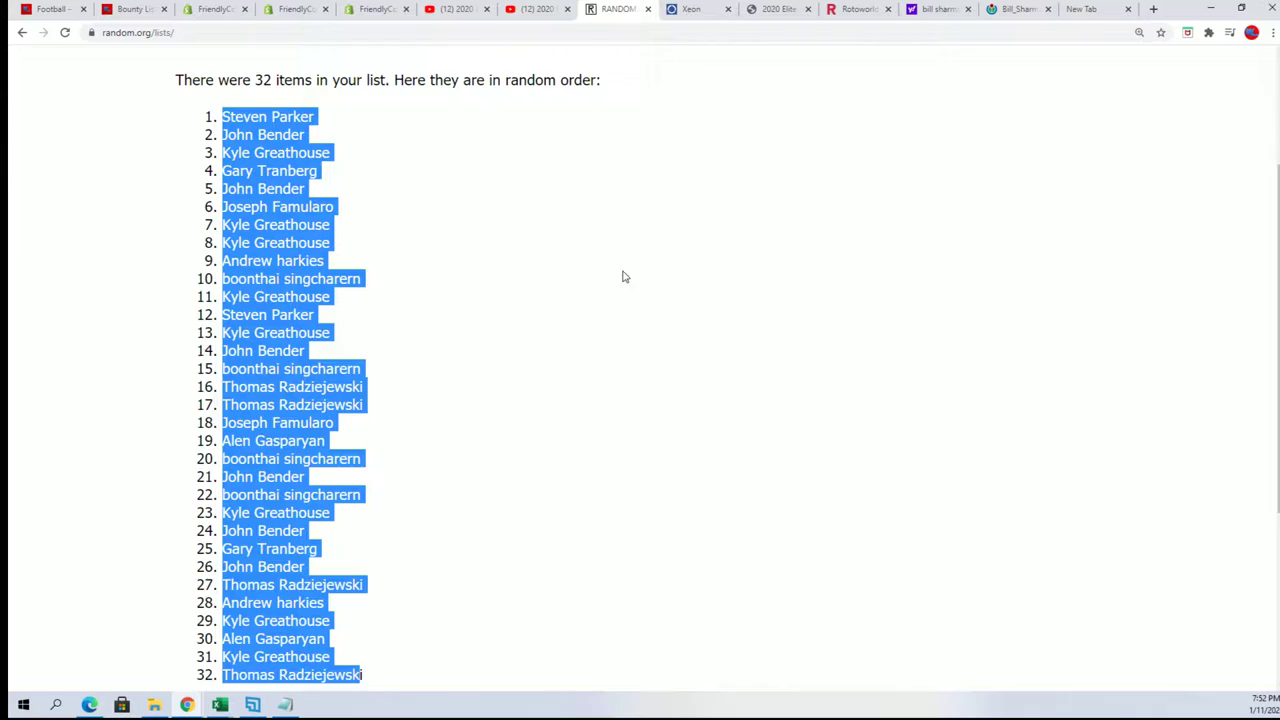
mouse_move(466, 84)
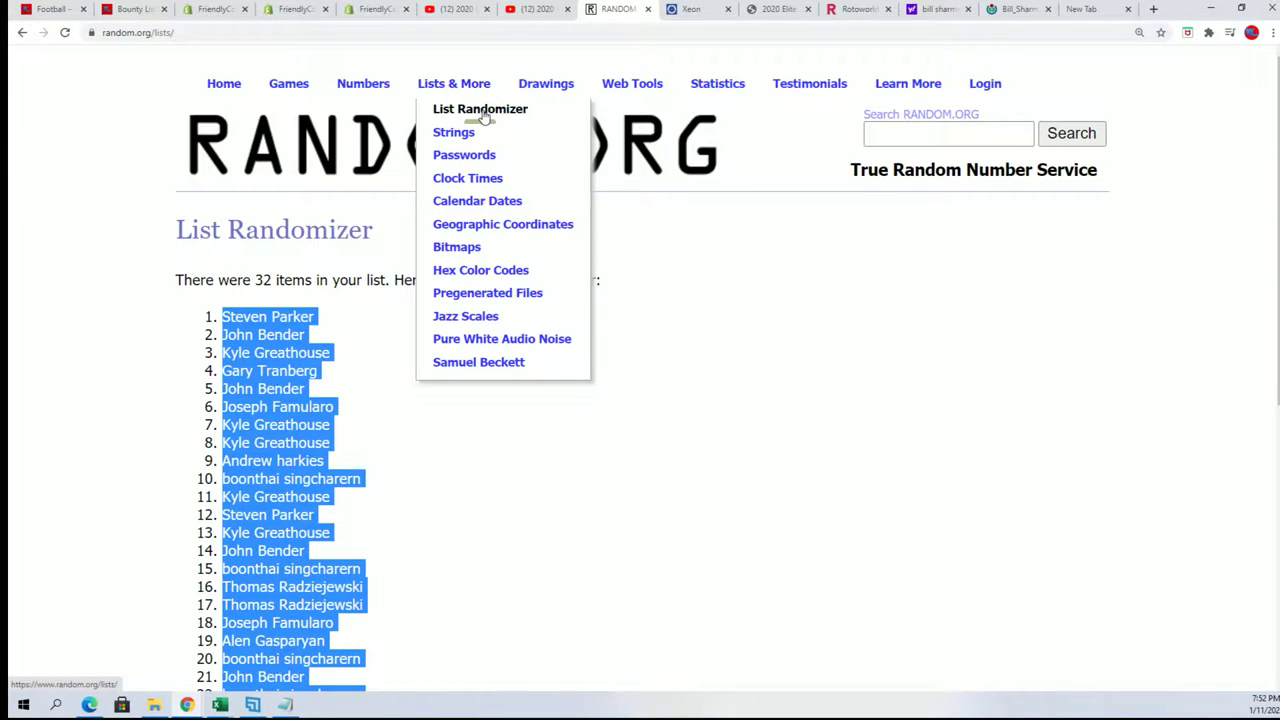
click(484, 112)
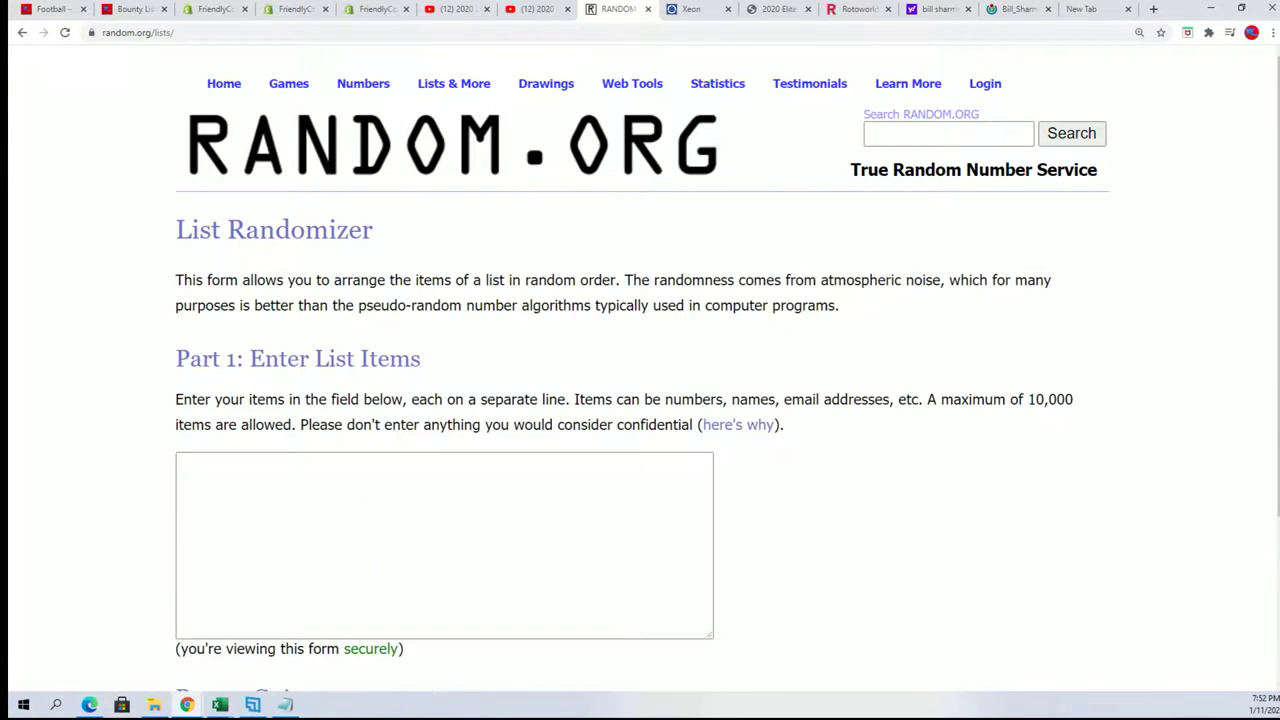
In Notepad, select the NFL team names for copying.
key(alt+Tab)
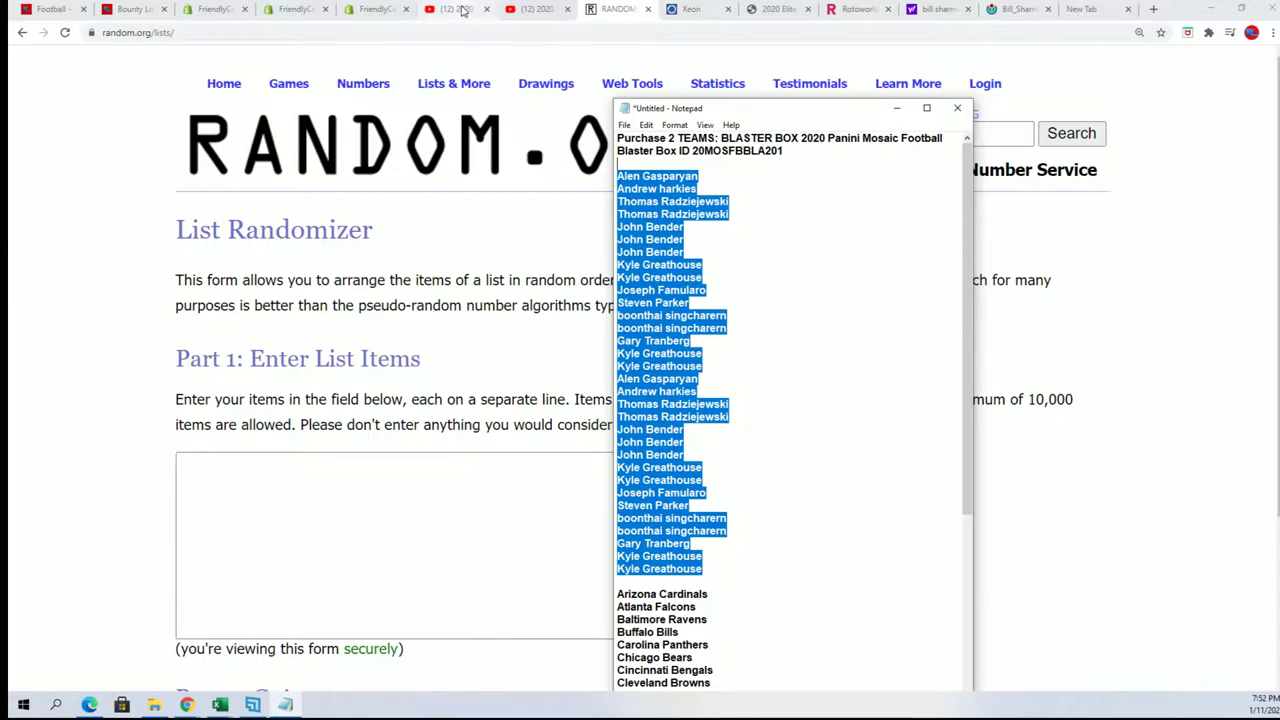
drag(763, 100, 763, 1)
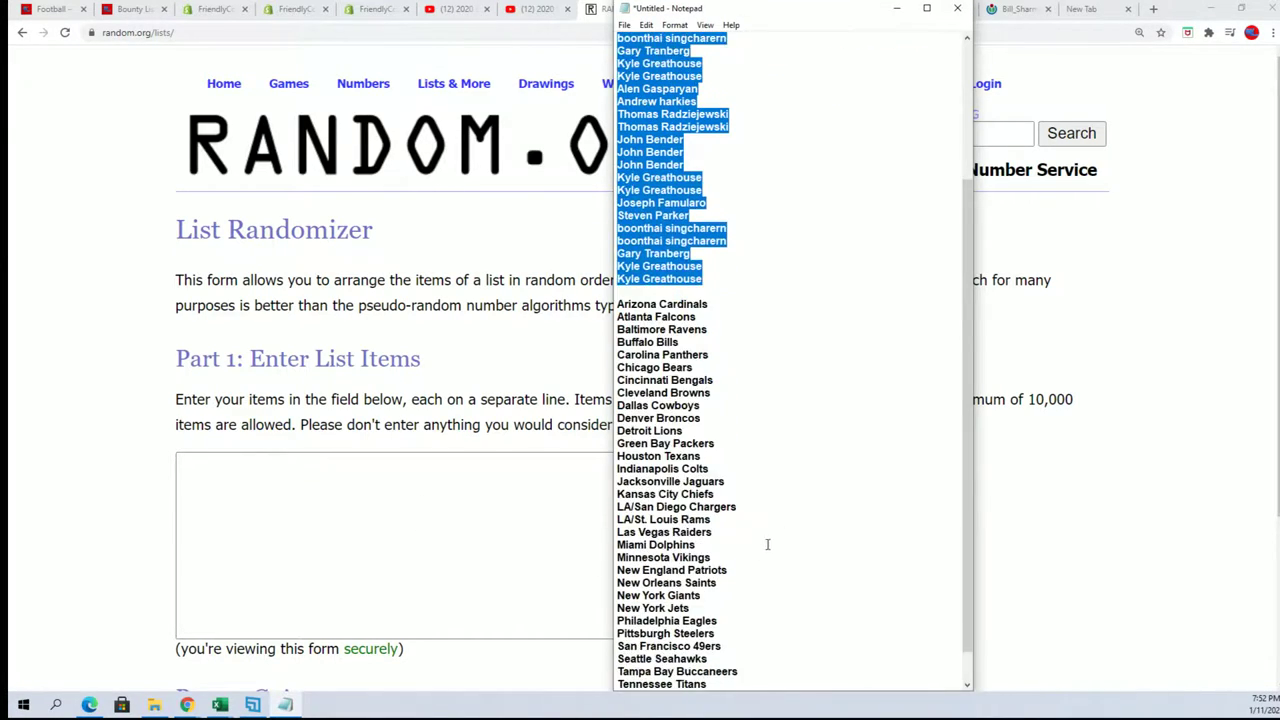
drag(743, 663, 625, 266)
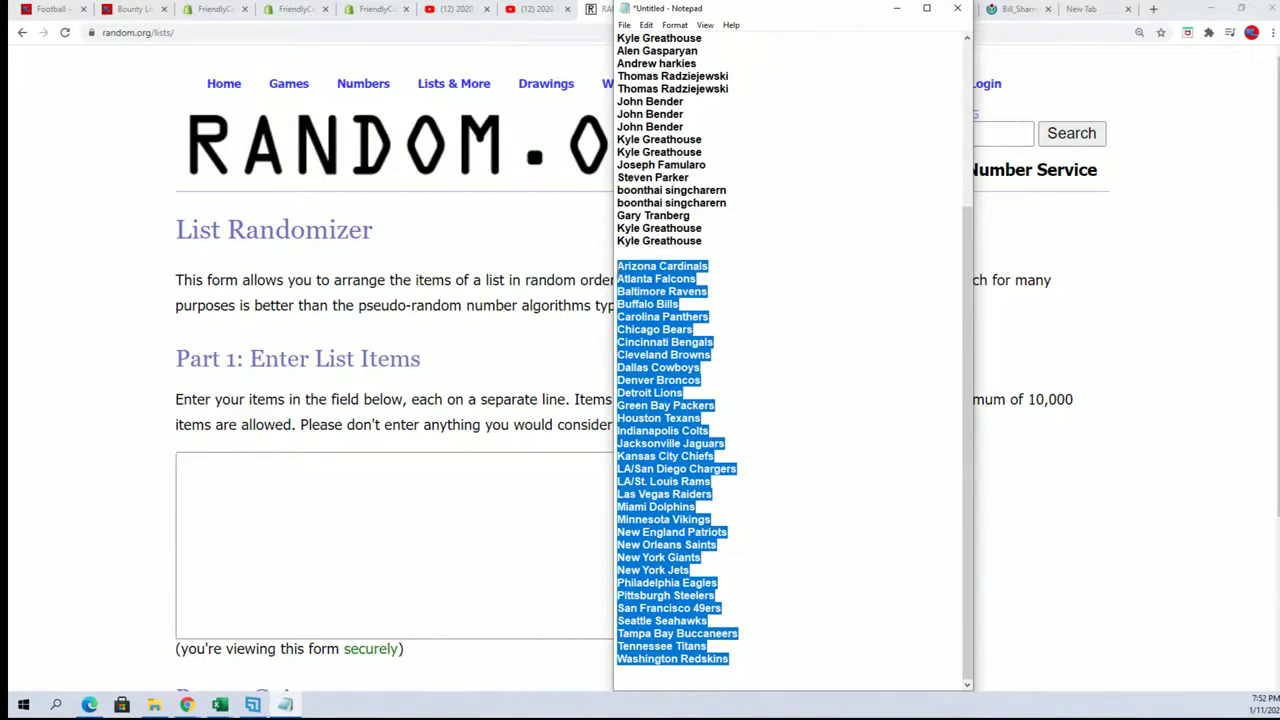
right_click(672, 286)
Copy the team names and paste them into the randomizer's list box.
click(680, 328)
click(234, 480)
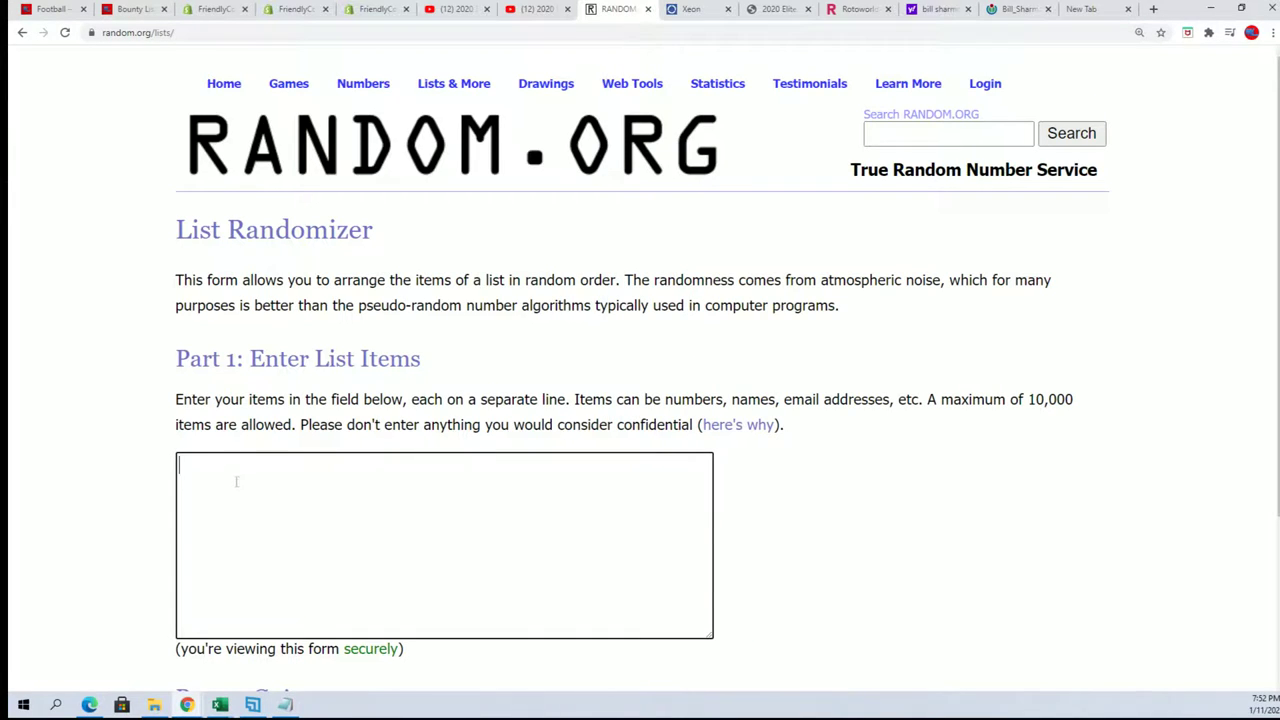
right_click(236, 482)
click(272, 587)
scroll(113, 522, down, 2)
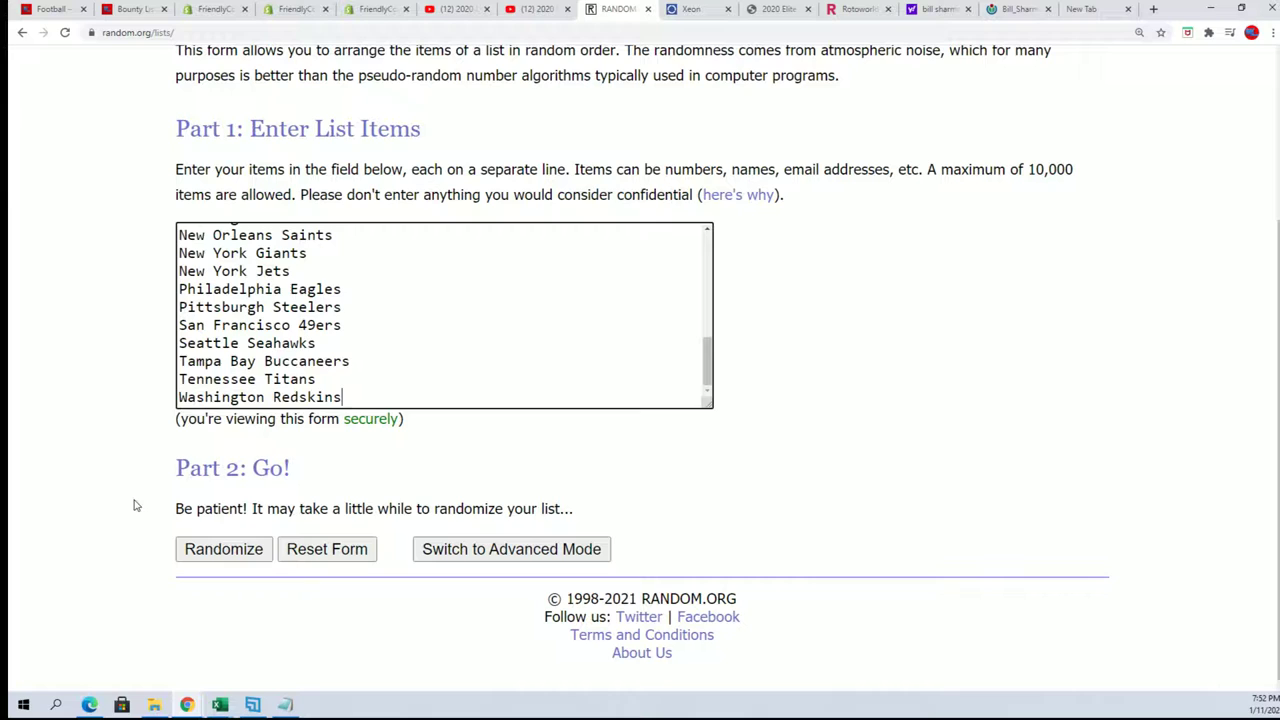
Randomize the 32 teams, then reshuffle them six more times.
click(222, 552)
scroll(249, 511, down, 4)
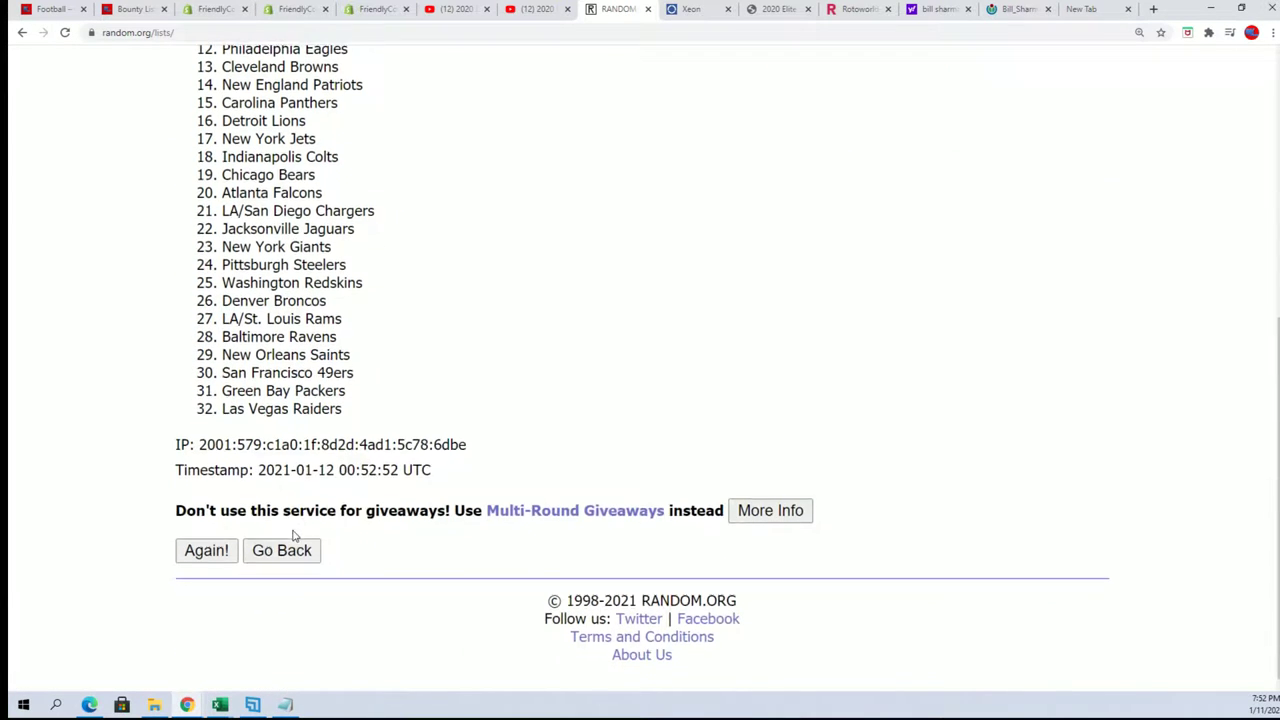
click(200, 548)
scroll(228, 518, down, 5)
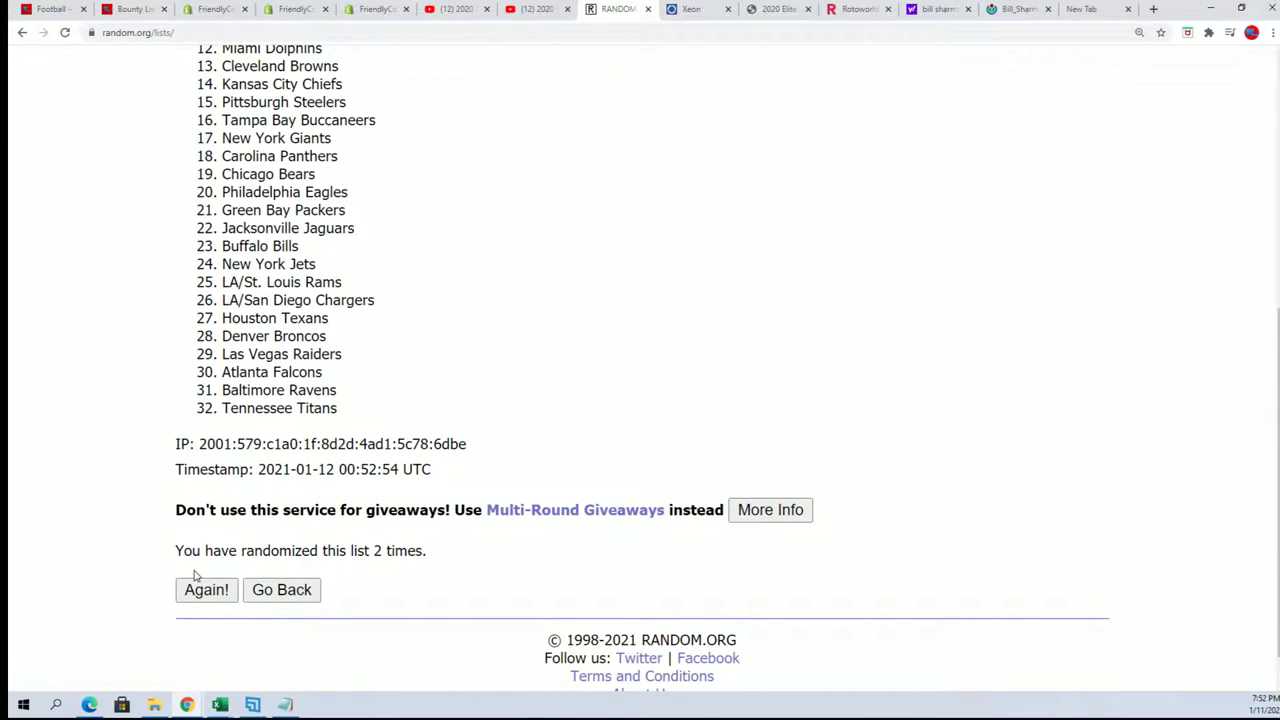
click(200, 586)
scroll(250, 575, down, 5)
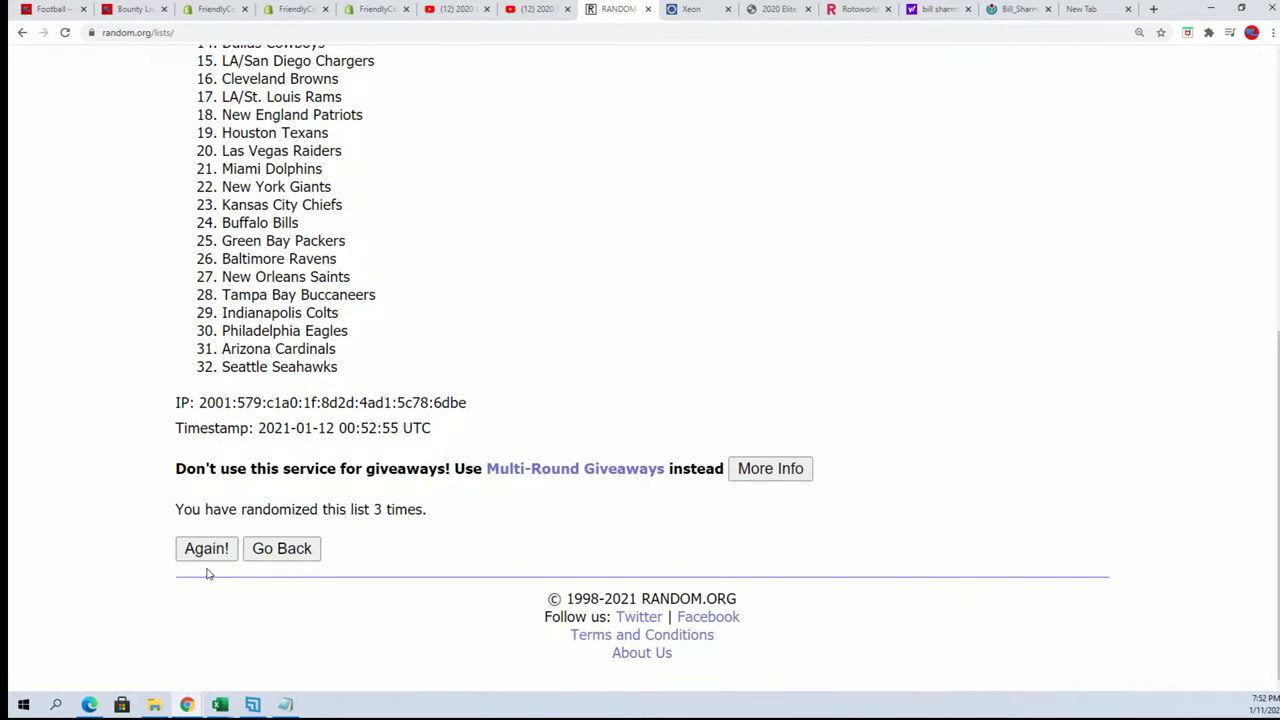
click(218, 550)
scroll(222, 553, down, 5)
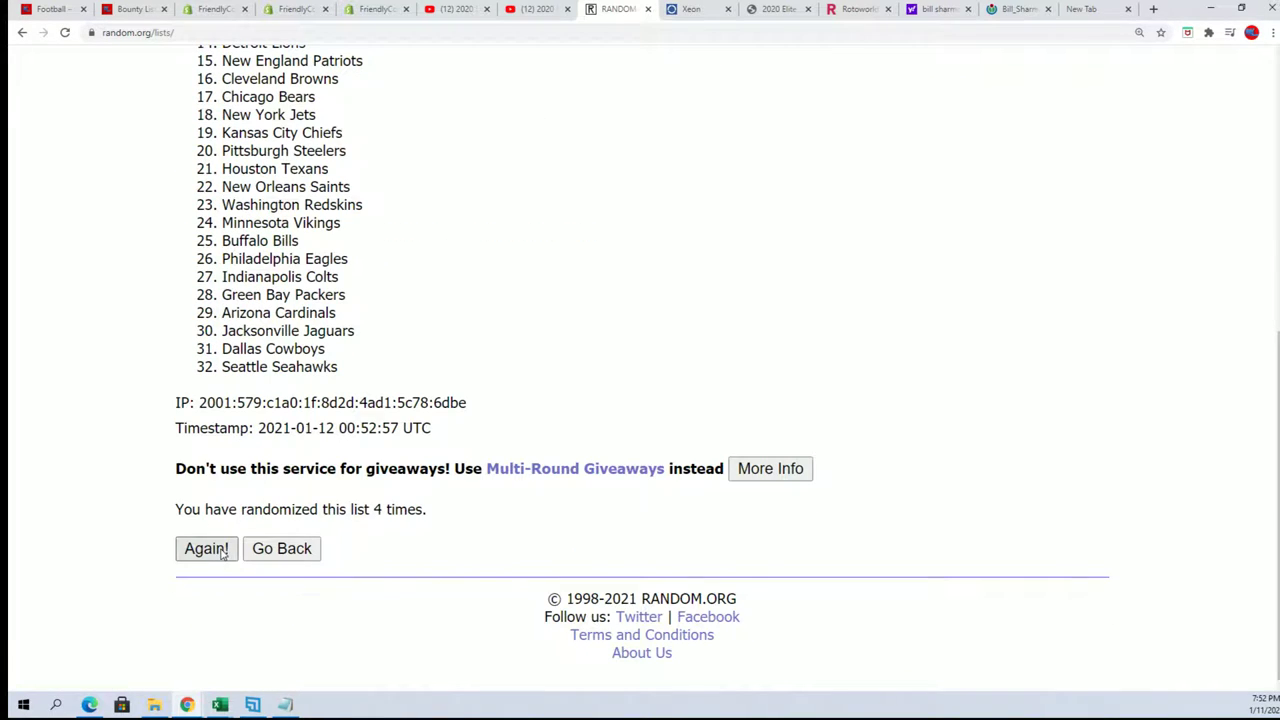
click(222, 553)
scroll(200, 590, down, 5)
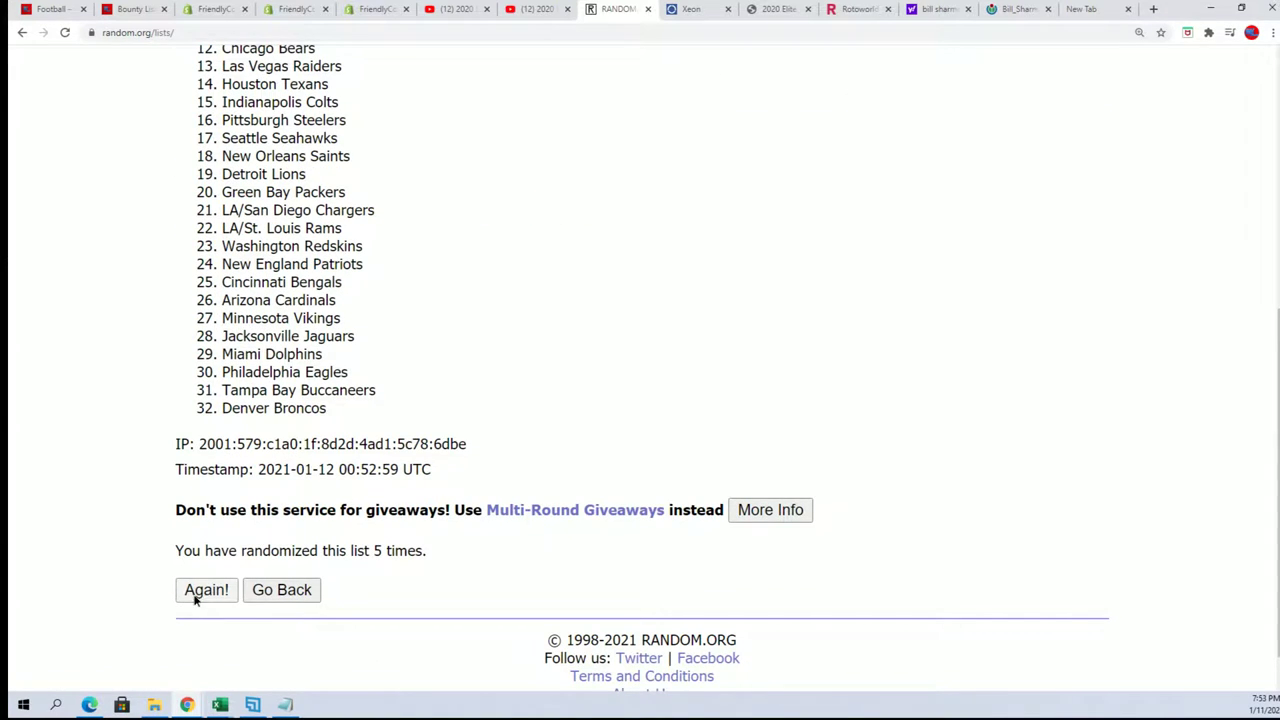
click(196, 597)
scroll(210, 630, up, 1)
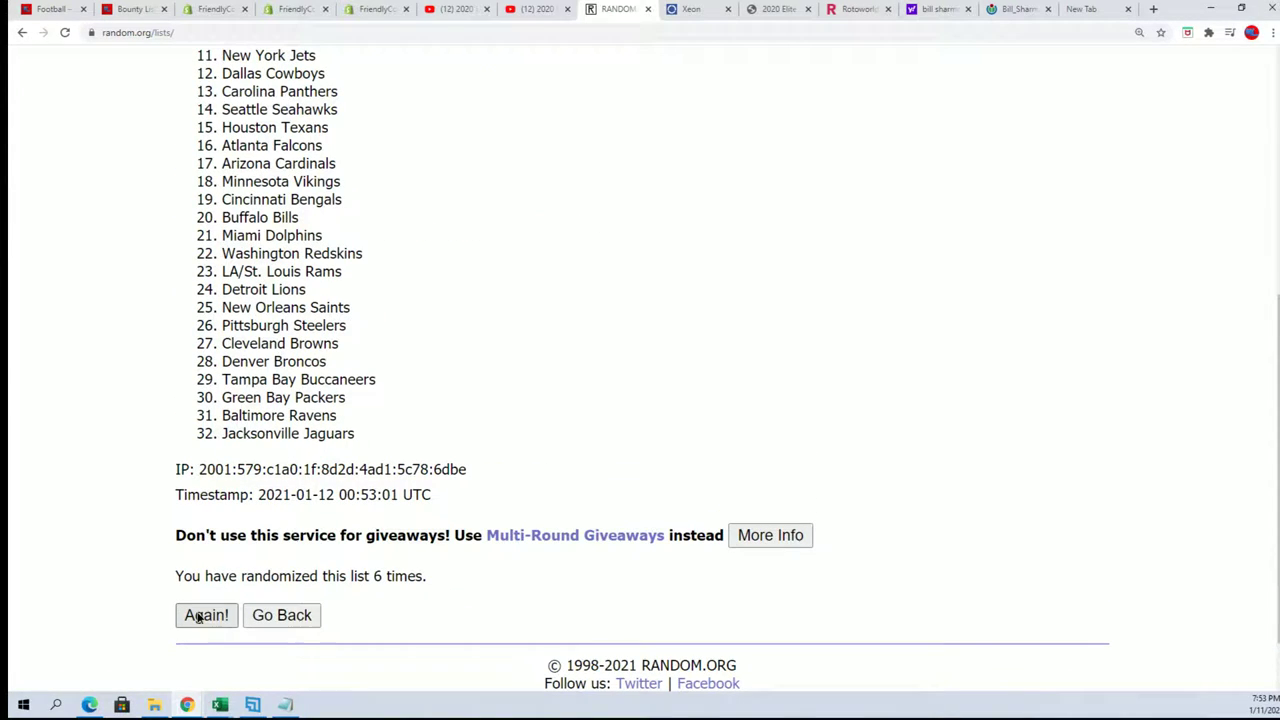
click(198, 615)
Select the shuffled team list starting at Las Vegas Raiders and copy it.
mouse_move(178, 150)
mouse_down()
mouse_move(358, 284)
mouse_move(330, 300)
mouse_up()
scroll(358, 284, down, 1)
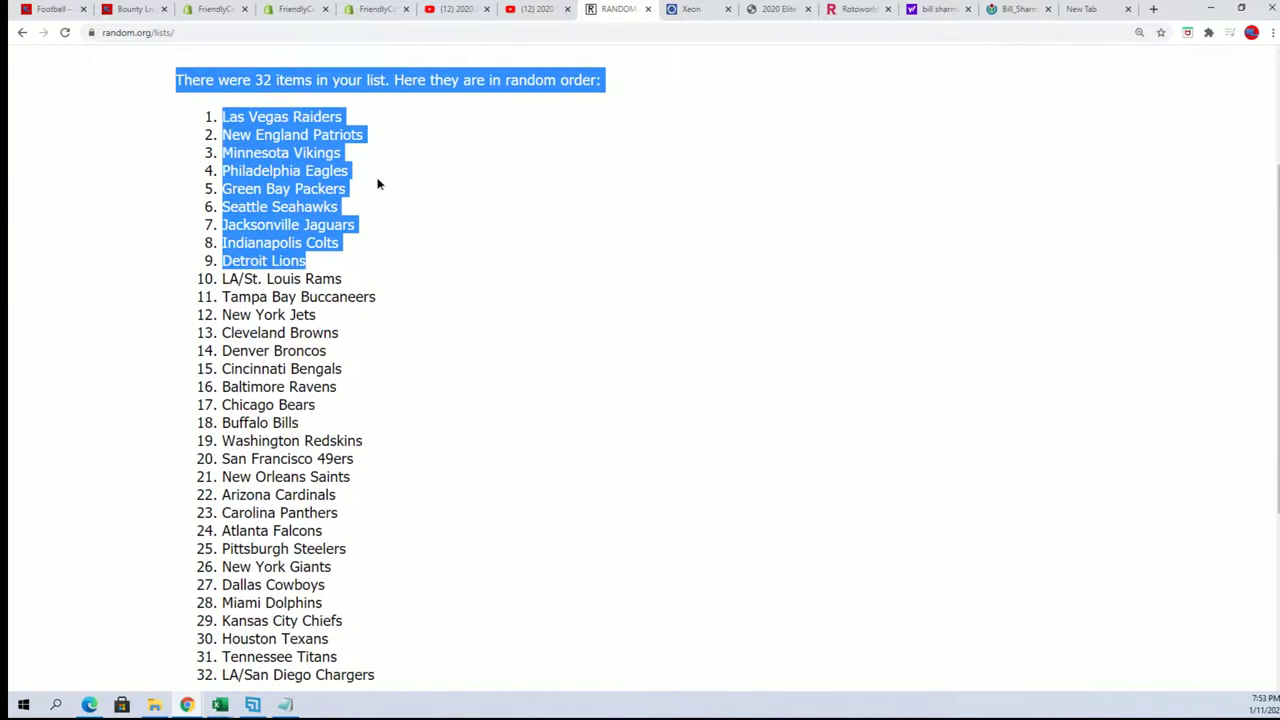
click(222, 112)
drag(222, 112, 383, 414)
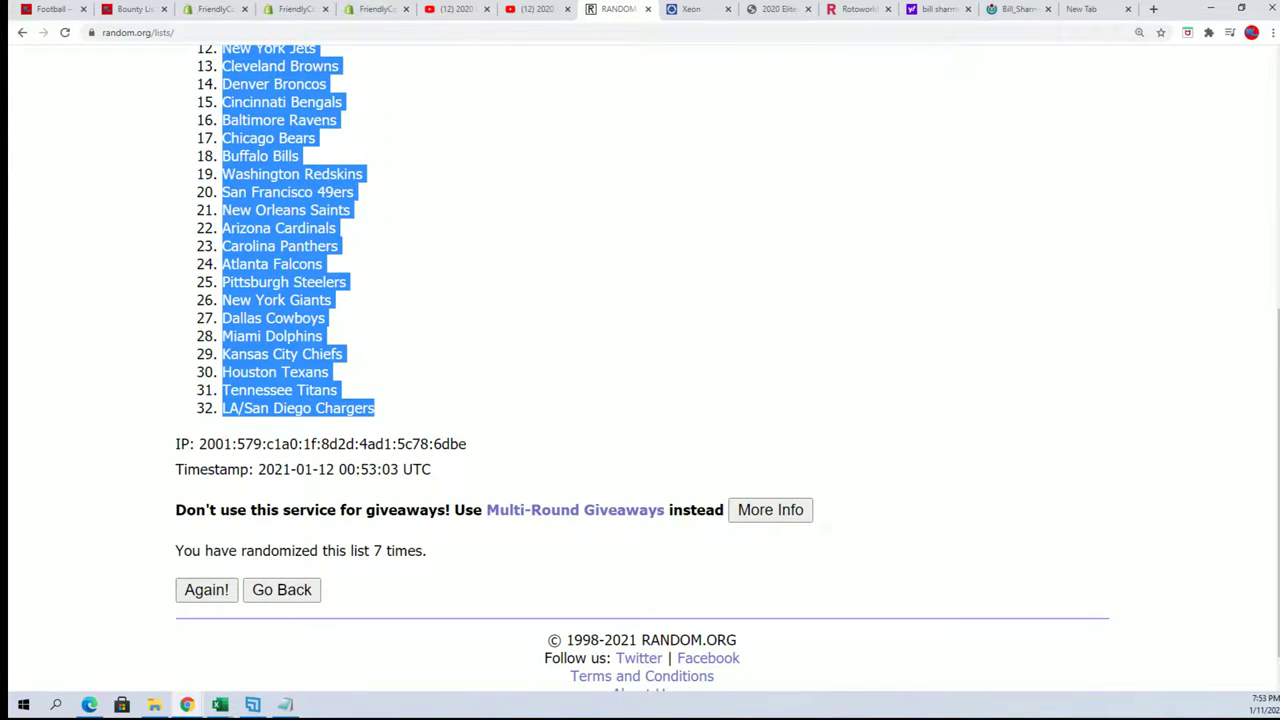
right_click(227, 218)
click(256, 228)
scroll(694, 423, up, 3)
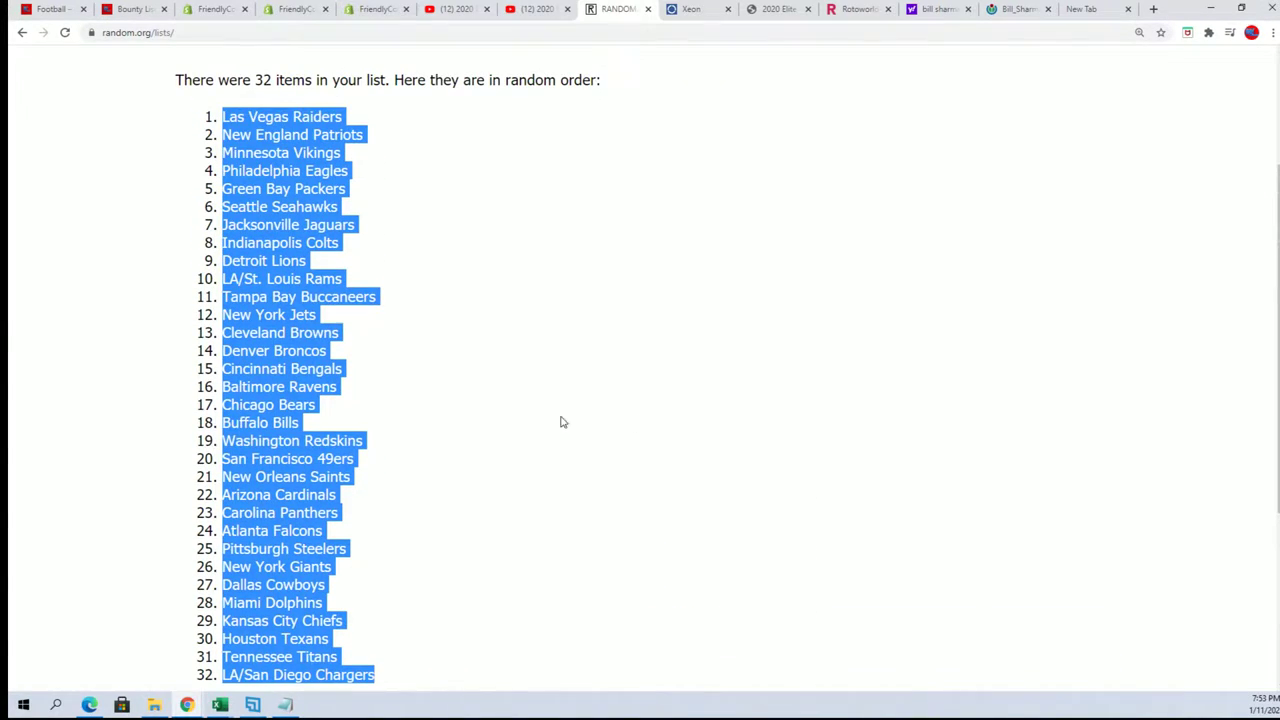
key(alt+Tab)
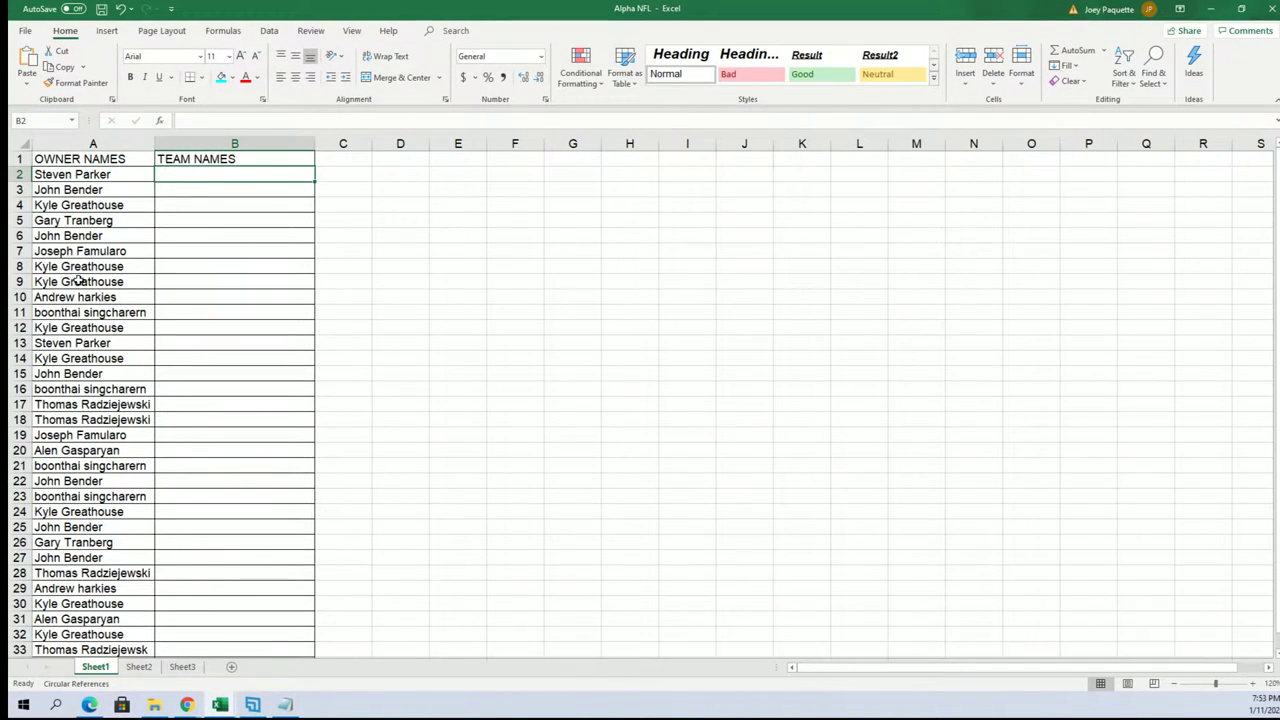
Paste the shuffled teams into B2 as plain text through Paste Special.
right_click(170, 174)
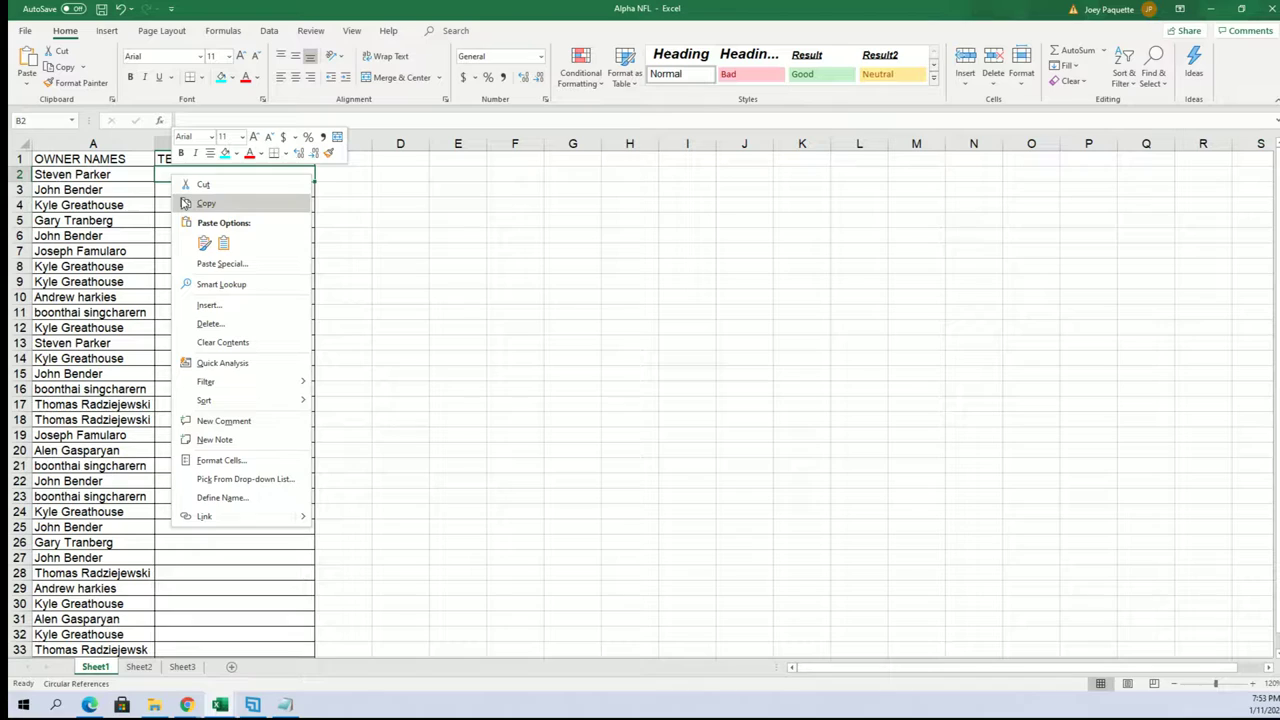
click(220, 263)
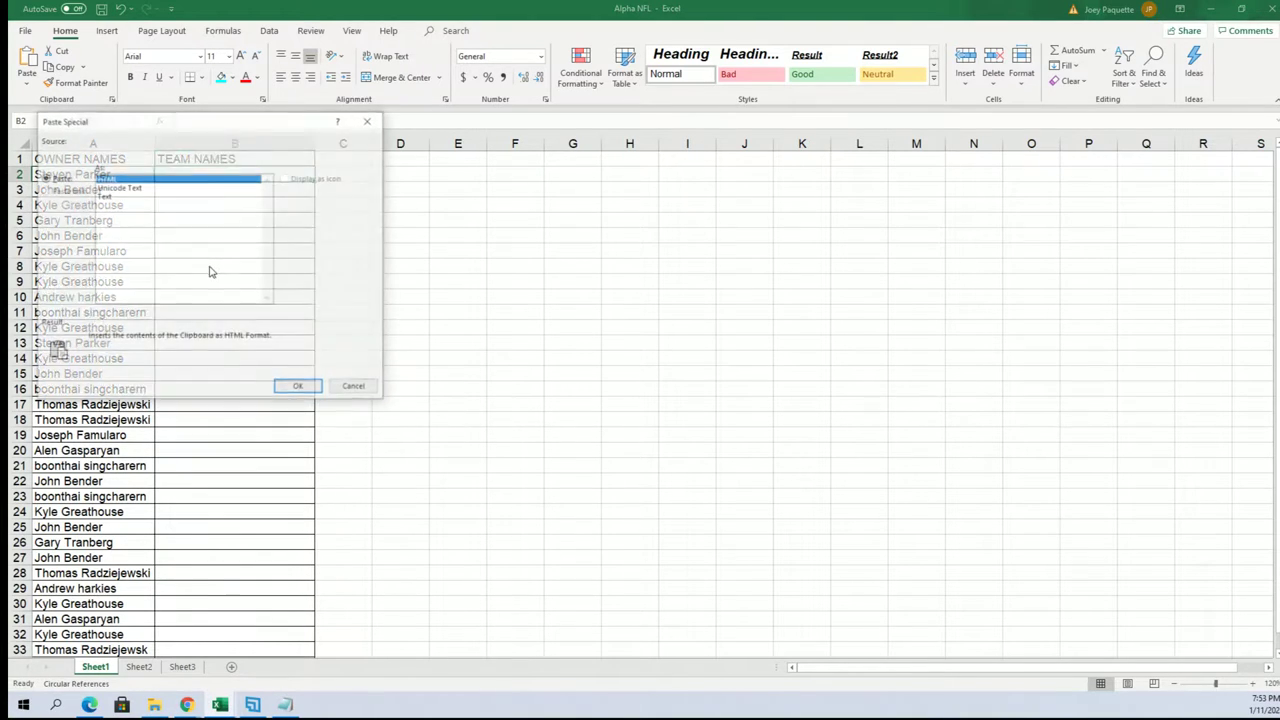
click(104, 196)
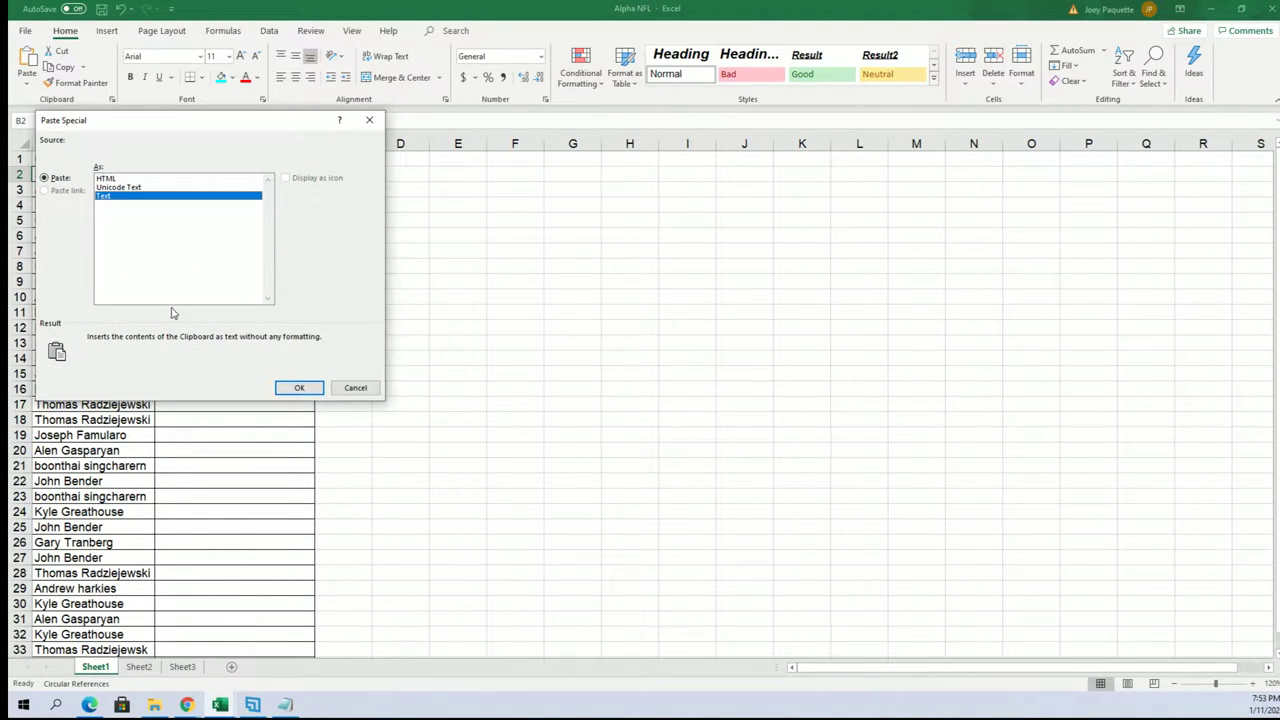
click(299, 387)
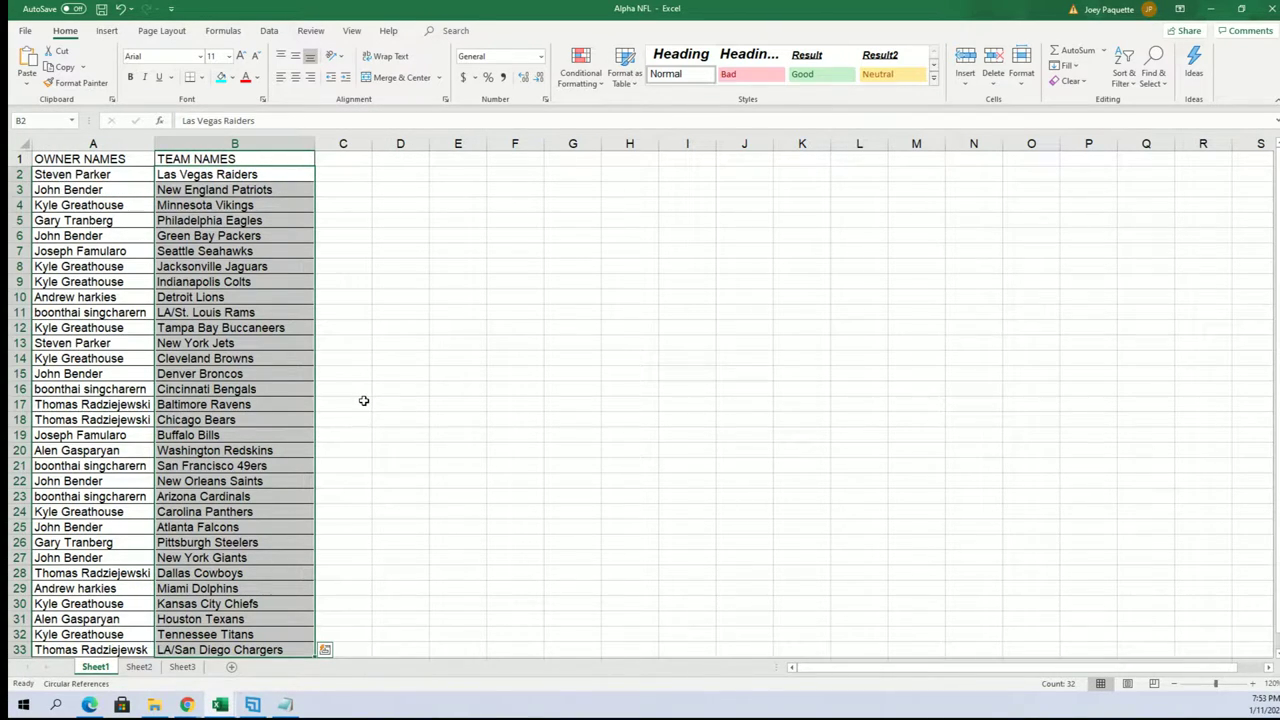
key(Escape)
Sort B2:B33 Z to A, expanding the selection so owners stay with their teams.
click(133, 388)
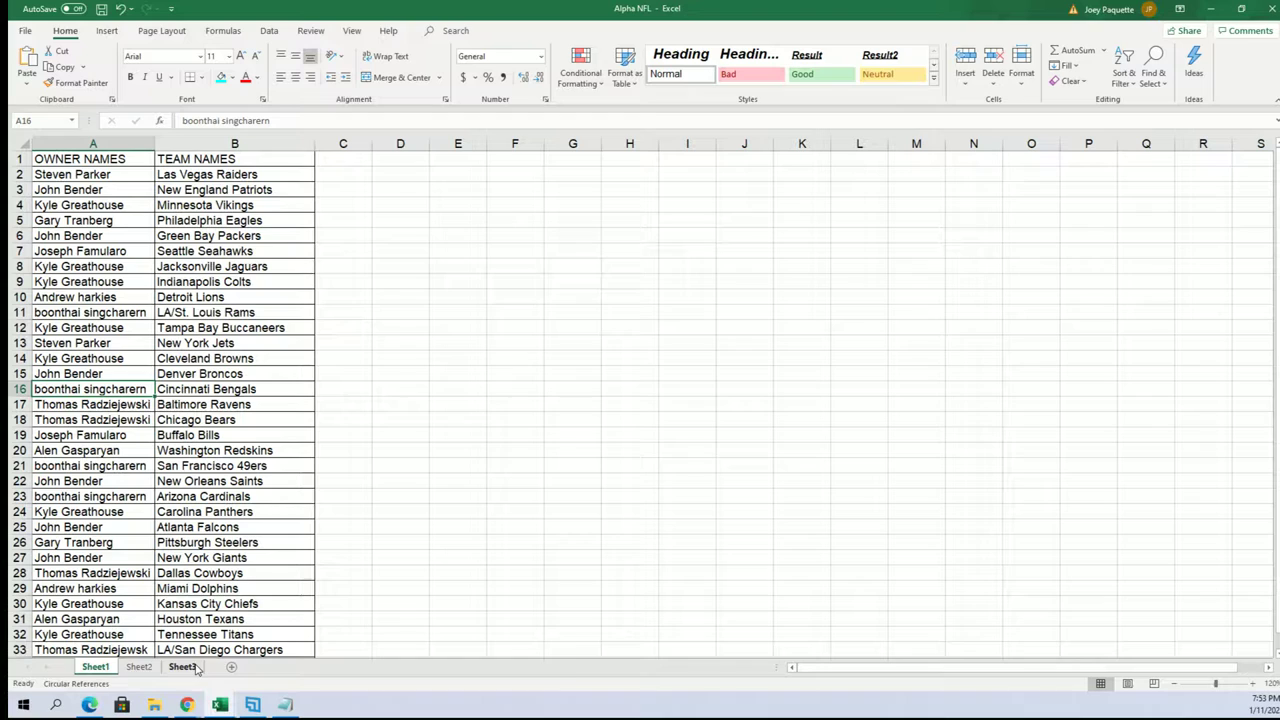
click(135, 649)
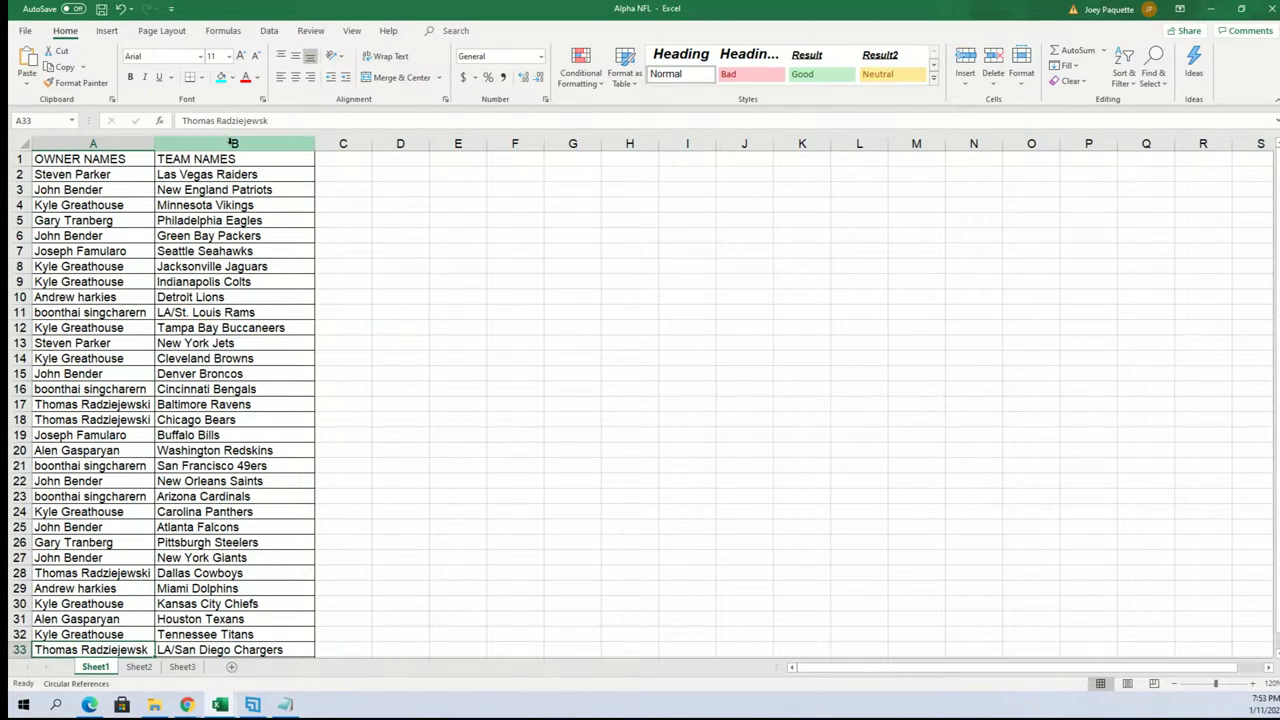
mouse_move(186, 176)
mouse_down()
mouse_move(251, 531)
mouse_move(250, 700)
mouse_move(240, 577)
mouse_up()
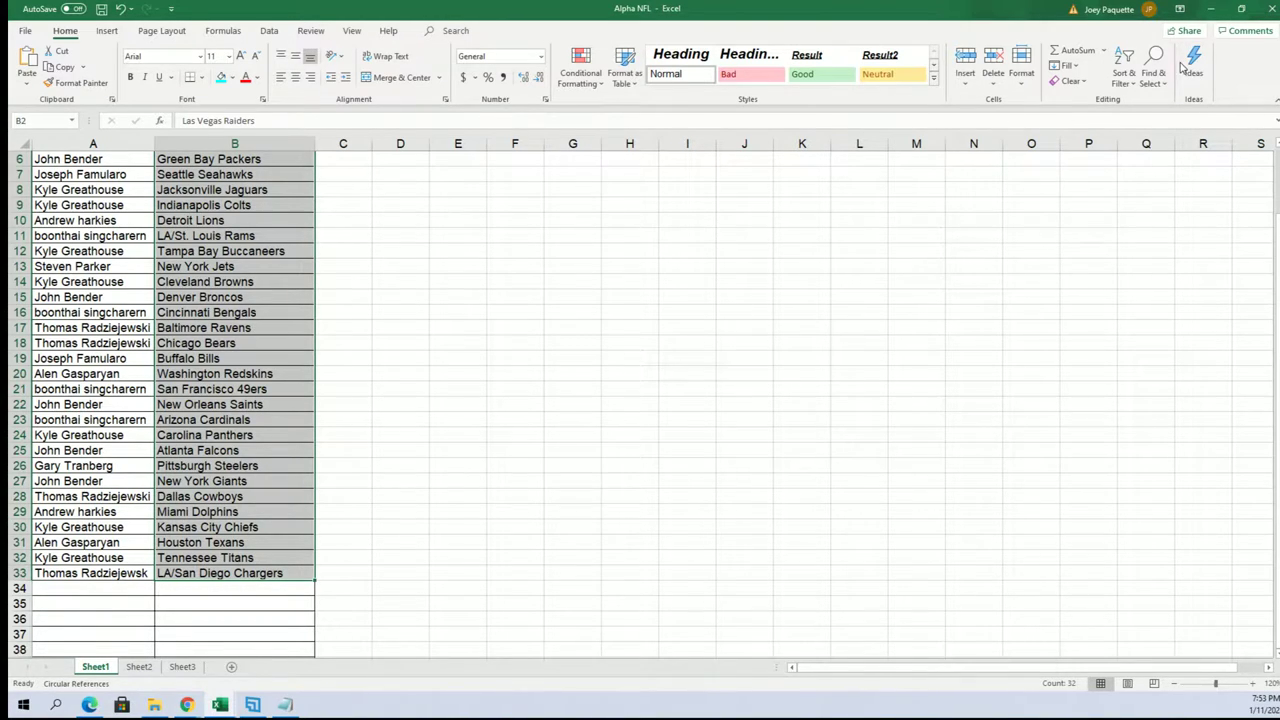
click(1123, 75)
click(1130, 108)
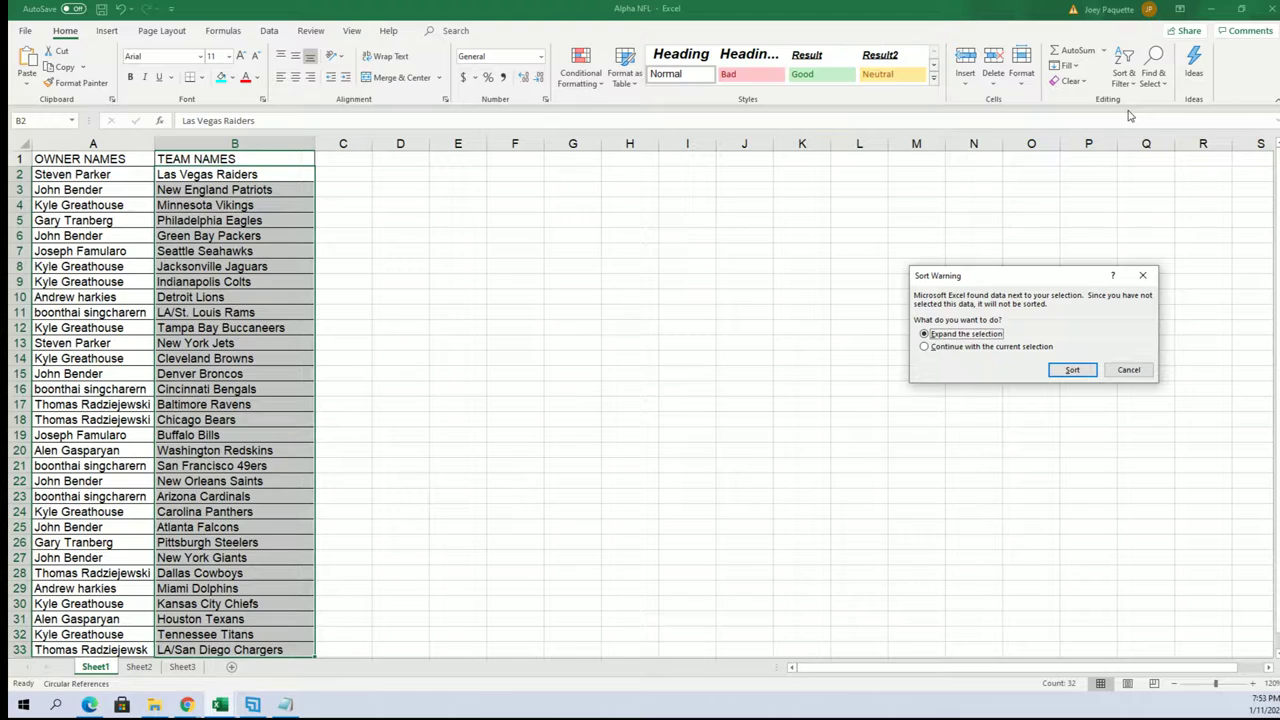
click(1072, 368)
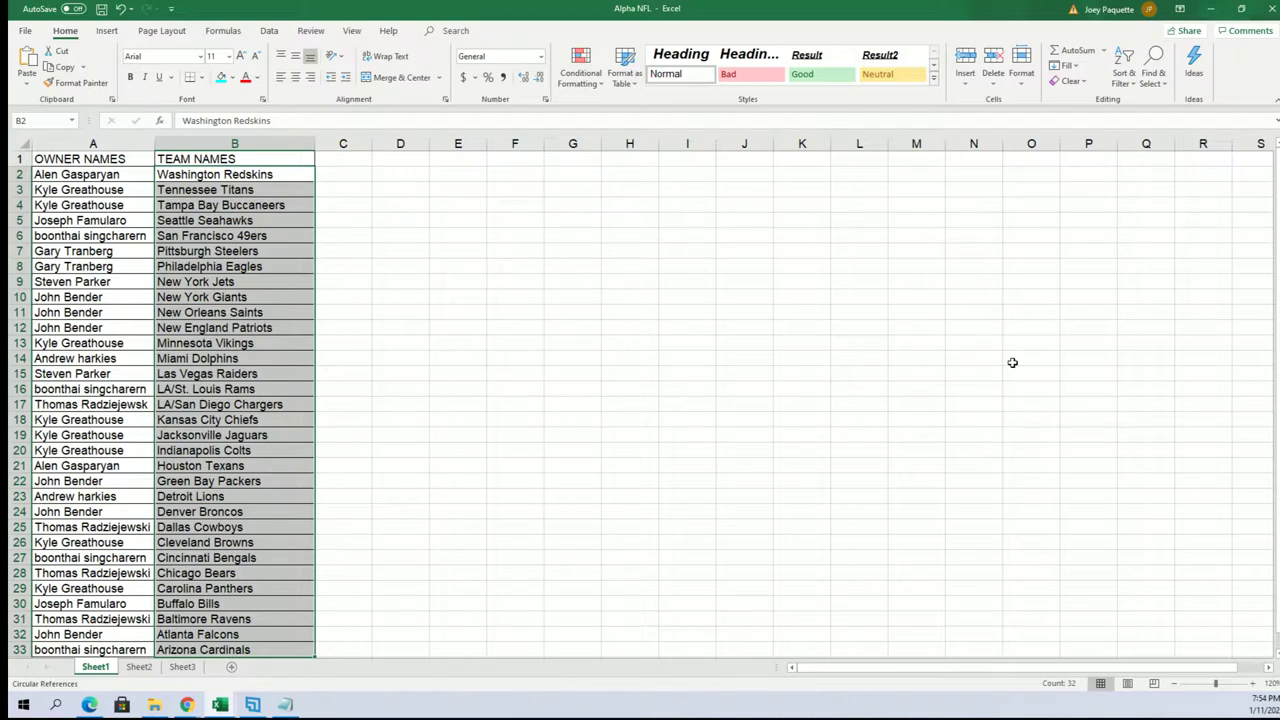